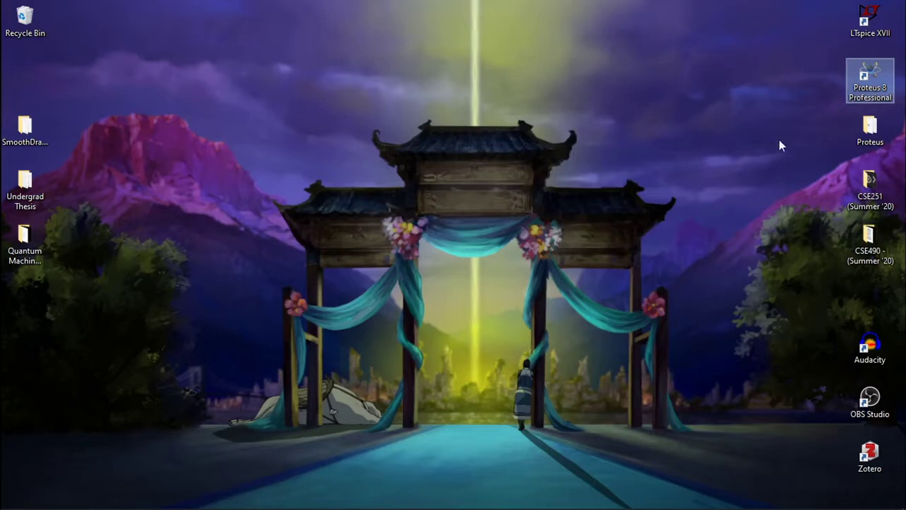
# Launch Proteus 8 Professional and start a new project named CSE251-Sum'20-Lab2-HW.
pyautogui.doubleClick(871, 96)
pyautogui.doubleClick(849, 92)
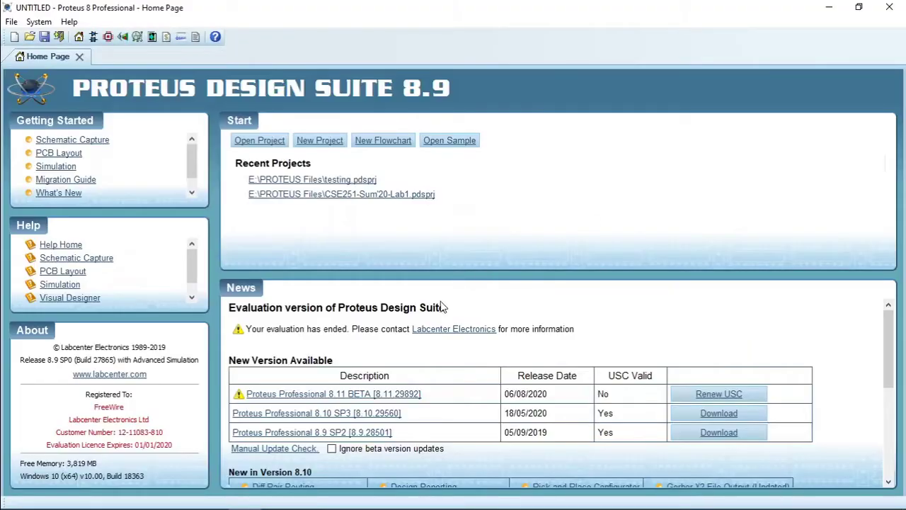
pyautogui.click(309, 144)
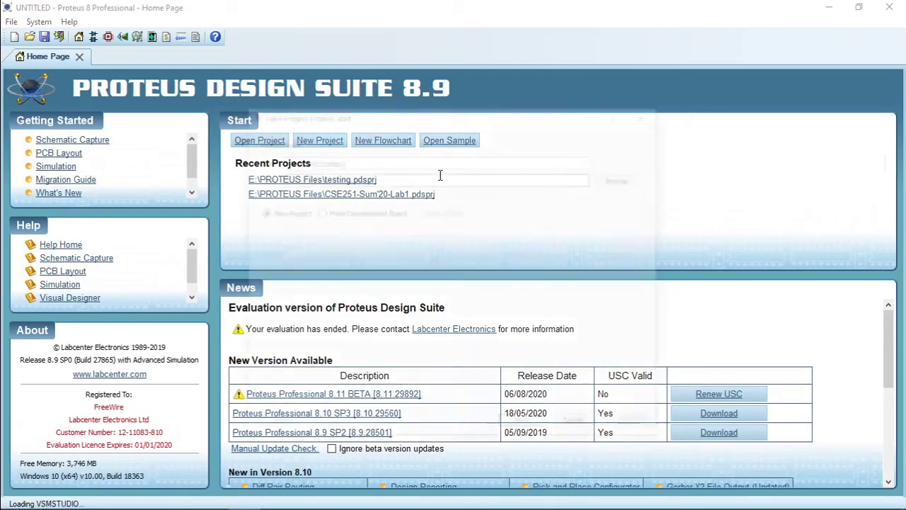
pyautogui.click(354, 161)
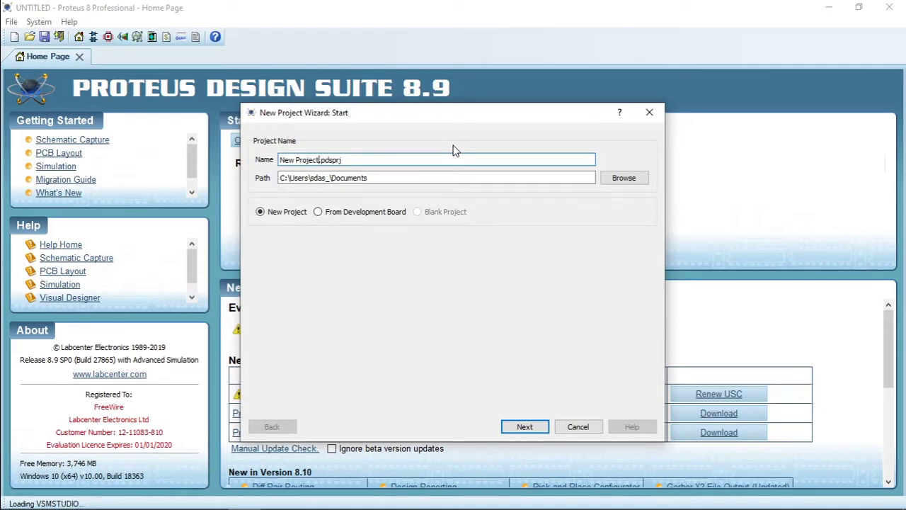
pyautogui.write('CSE251')
pyautogui.write('-')
pyautogui.write('Lab2')
pyautogui.write('-')
pyautogui.write("Sum'20")
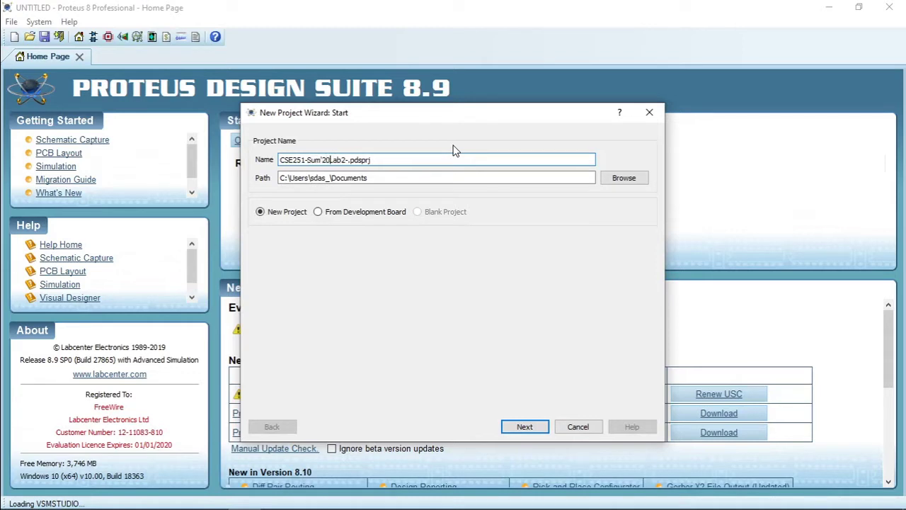
pyautogui.write('-HW')
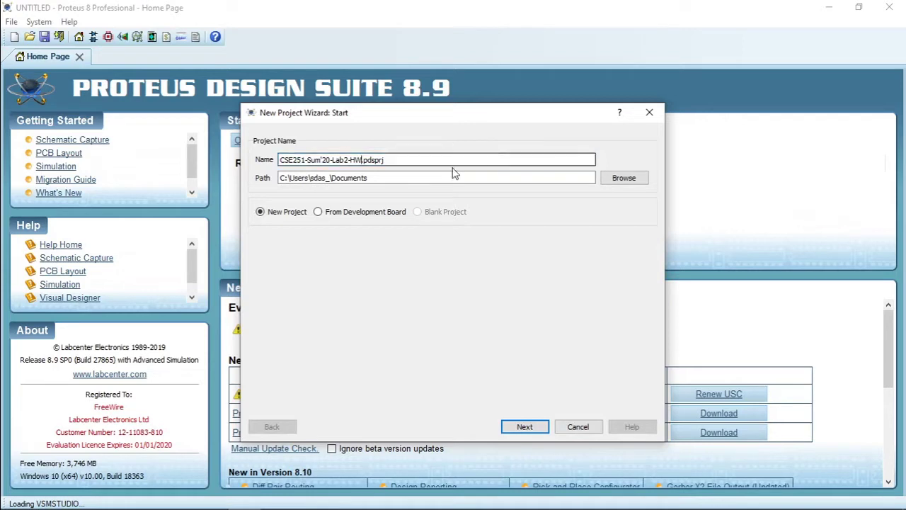
# Set the project's save location to the PROTEUS Files folder on drive E.
pyautogui.click(624, 178)
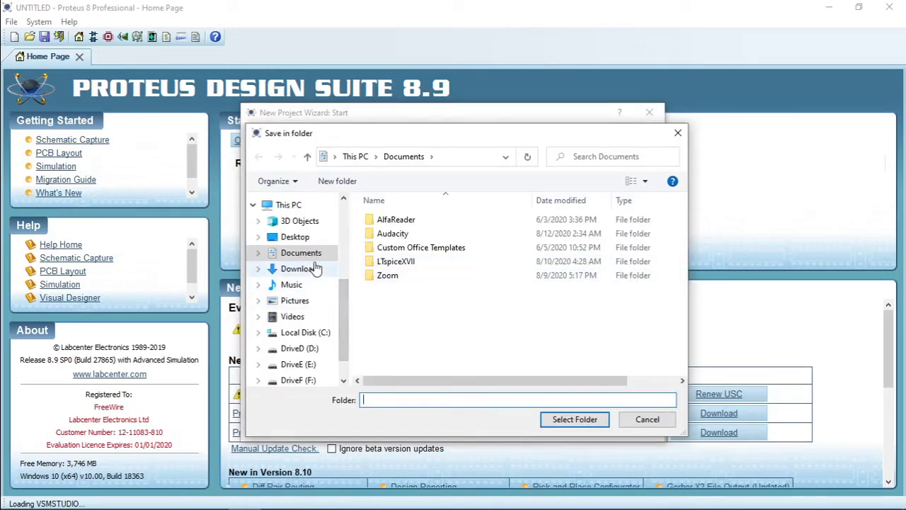
pyautogui.click(298, 364)
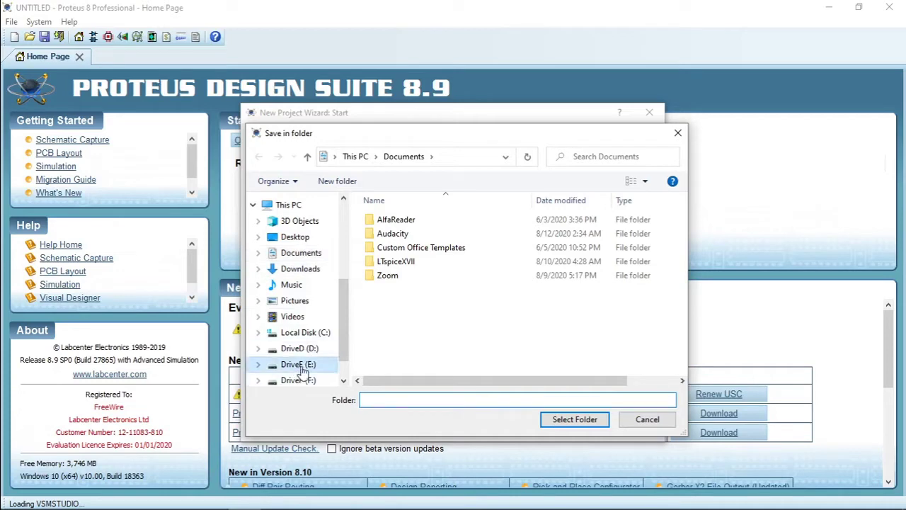
pyautogui.click(397, 345)
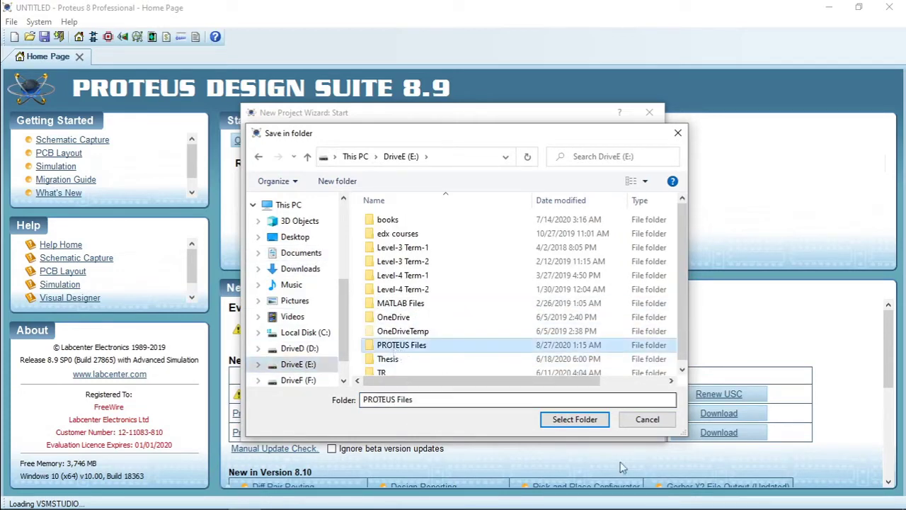
pyautogui.click(560, 420)
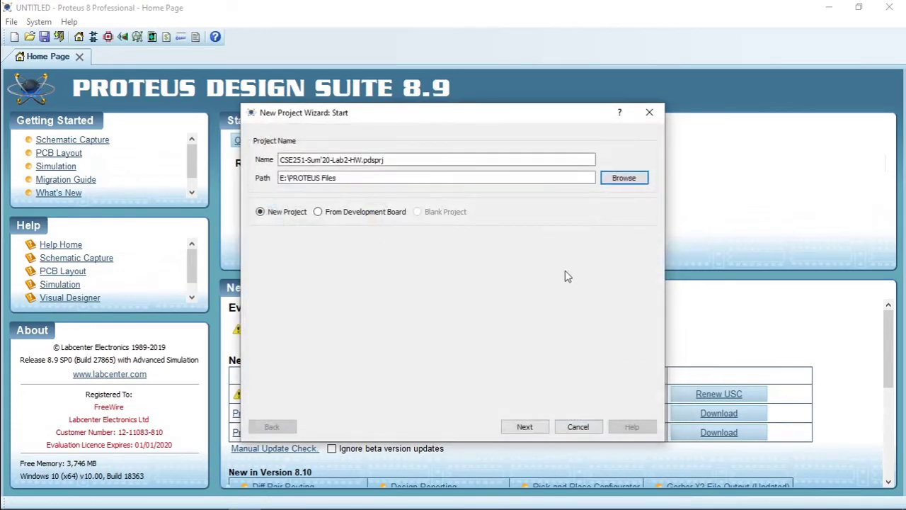
# Create the project with a DEFAULT template schematic, no PCB layout and no firmware.
pyautogui.click(523, 428)
pyautogui.click(523, 427)
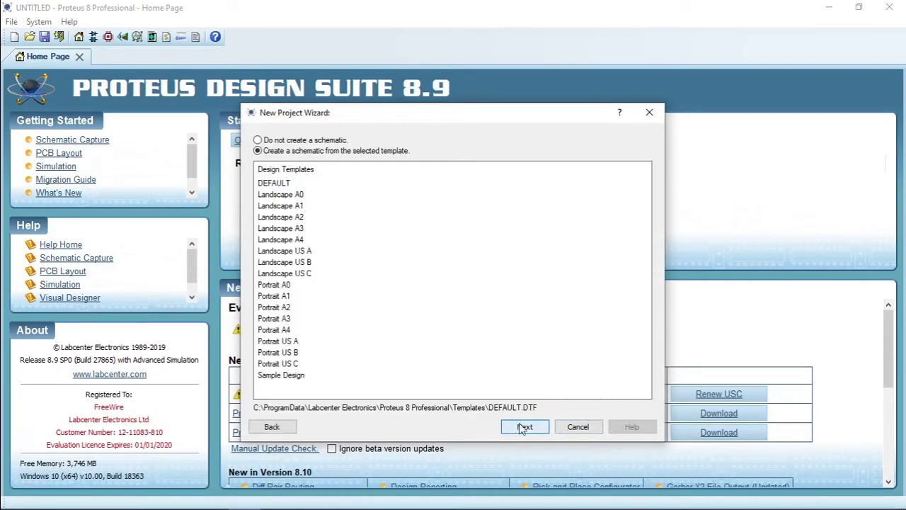
pyautogui.click(523, 427)
pyautogui.click(521, 428)
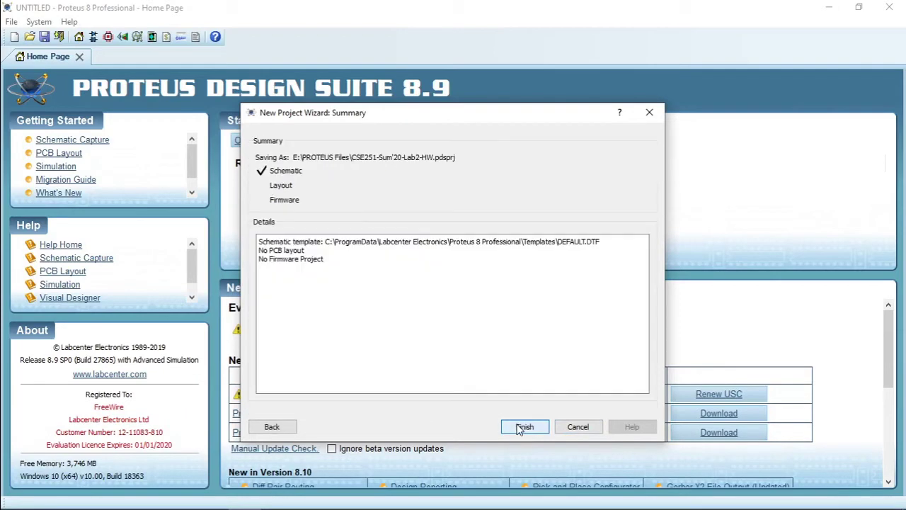
pyautogui.click(523, 428)
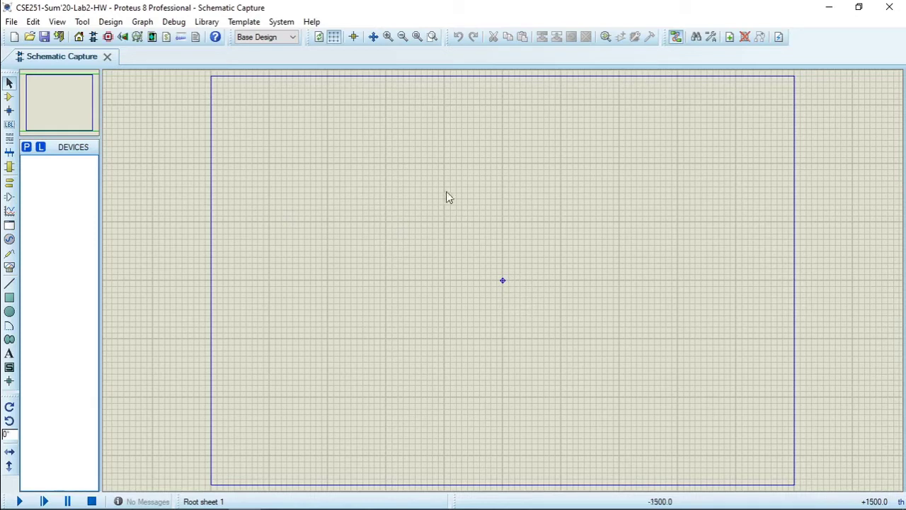
# Search the parts library for "diode" and add the 1N4001 silicon rectifier from the DIODE library to the device list.
pyautogui.click(10, 98)
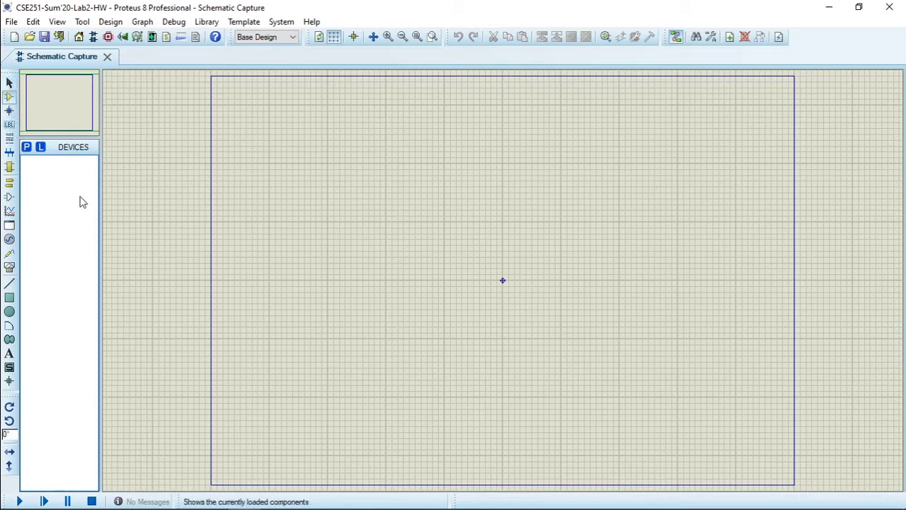
pyautogui.click(26, 147)
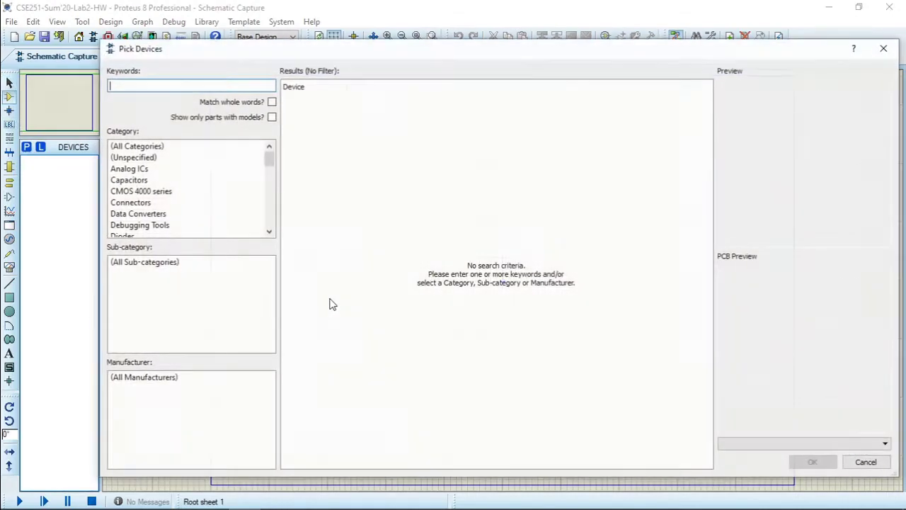
pyautogui.write('diode')
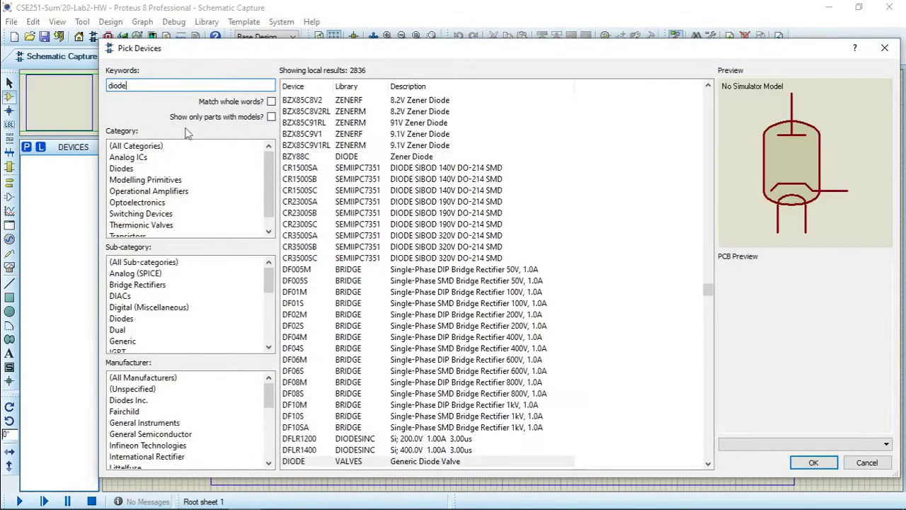
pyautogui.click(122, 168)
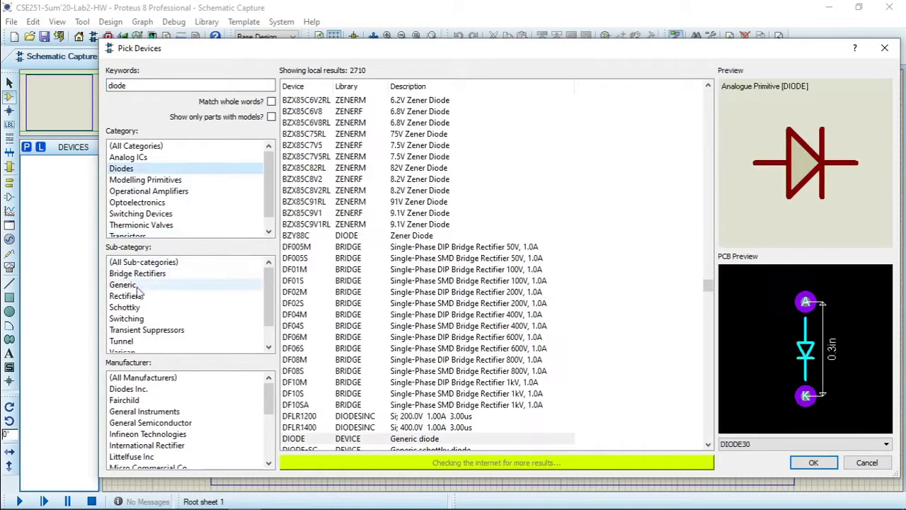
pyautogui.click(125, 296)
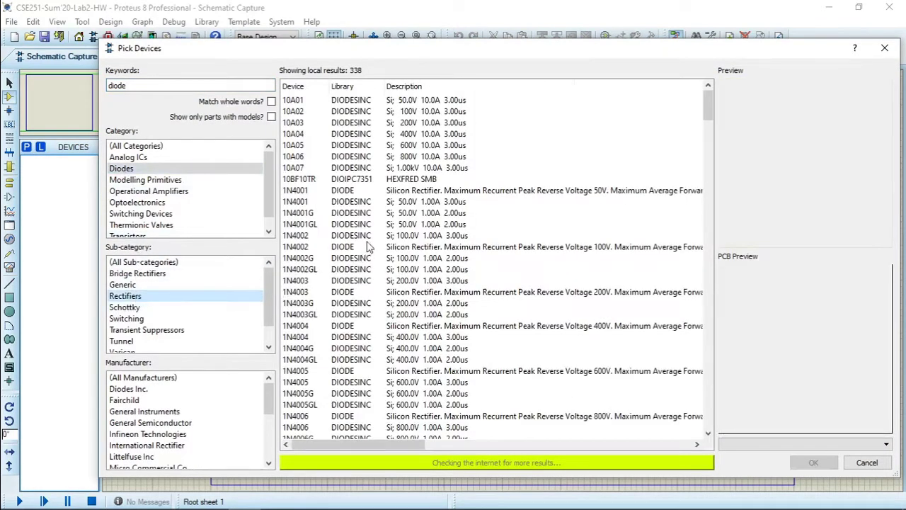
pyautogui.click(303, 190)
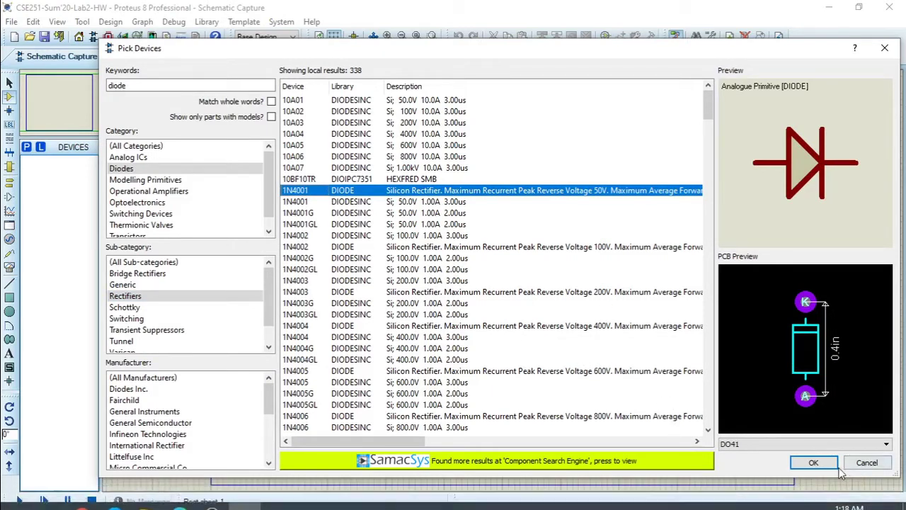
pyautogui.click(815, 463)
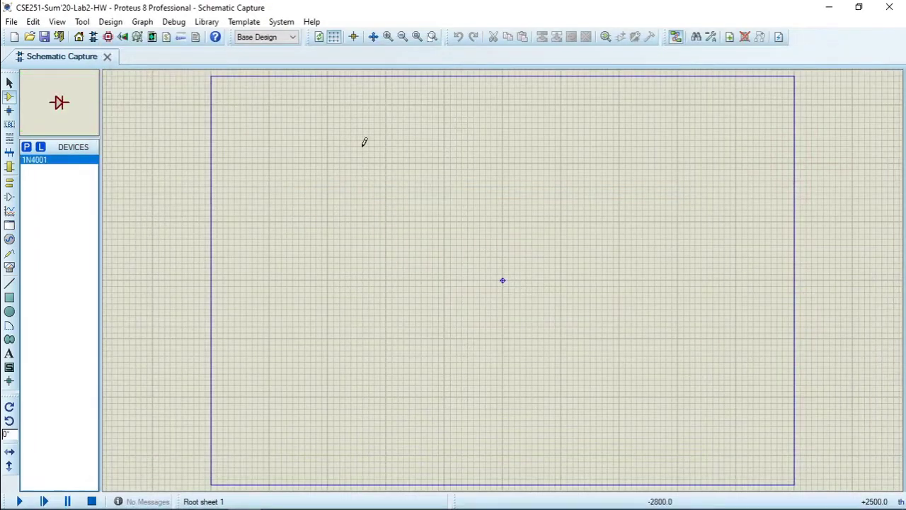
# Place one 1N4001 diode horizontally on the schematic, slightly above the sheet's centre.
pyautogui.click(466, 205)
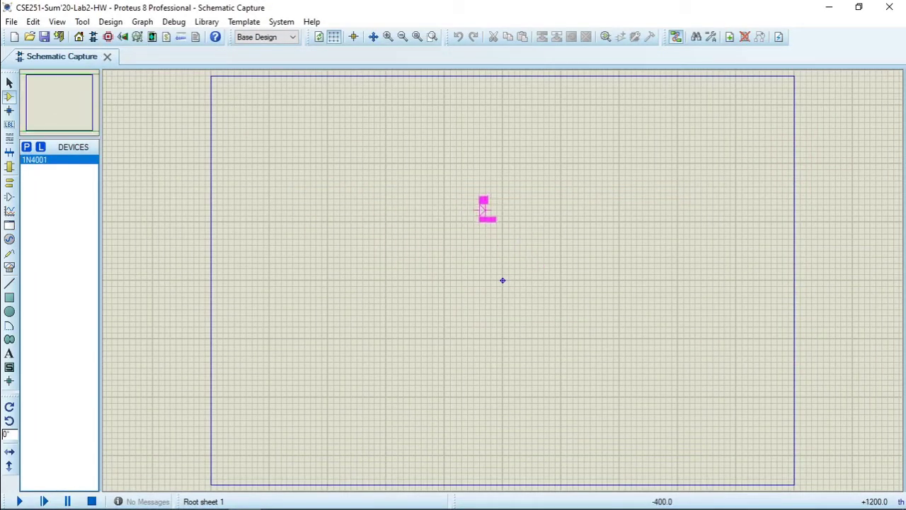
pyautogui.click(484, 205)
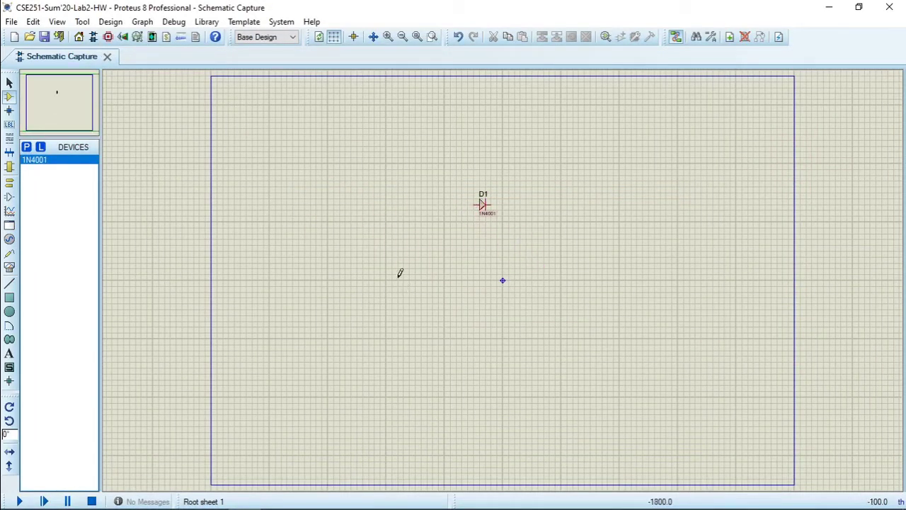
pyautogui.rightClick(400, 191)
pyautogui.press('Escape')
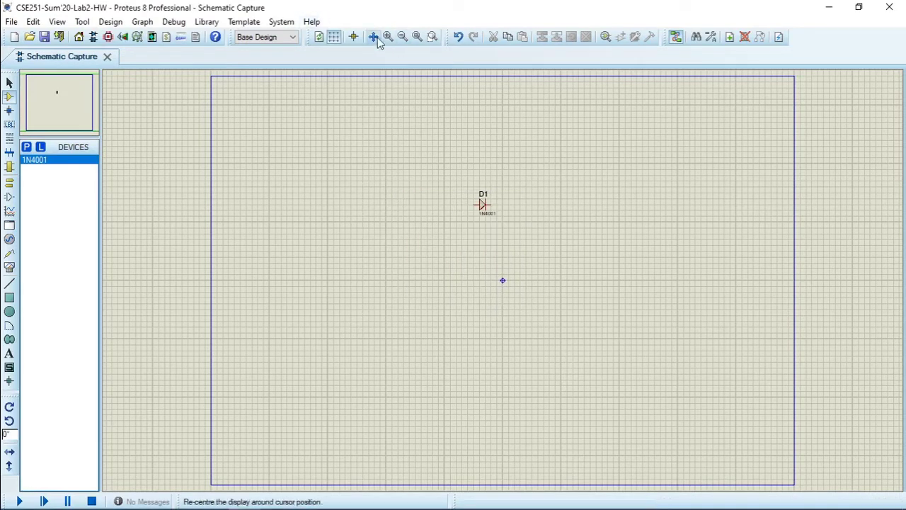
# Search the parts library for "resistor" and add the generic RES device from the Resistors category to the device list.
pyautogui.click(432, 37)
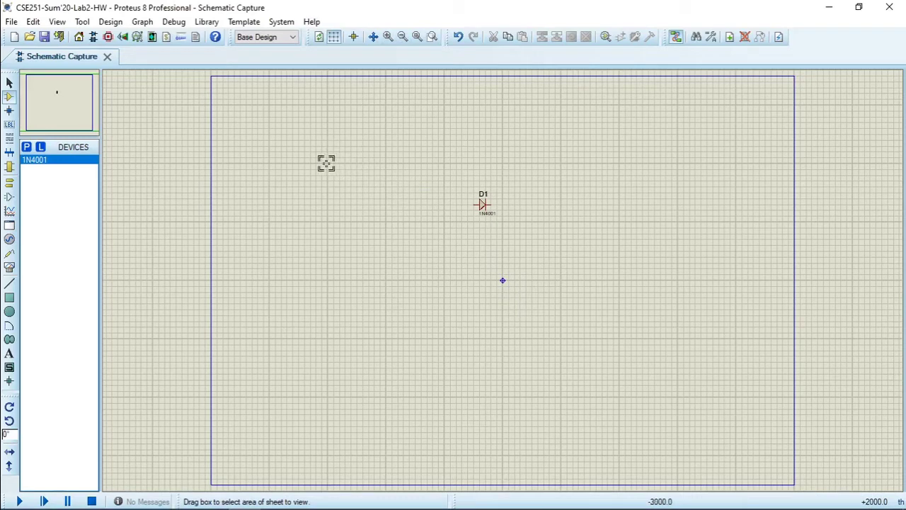
pyautogui.moveTo(327, 163); pyautogui.dragTo(678, 340)
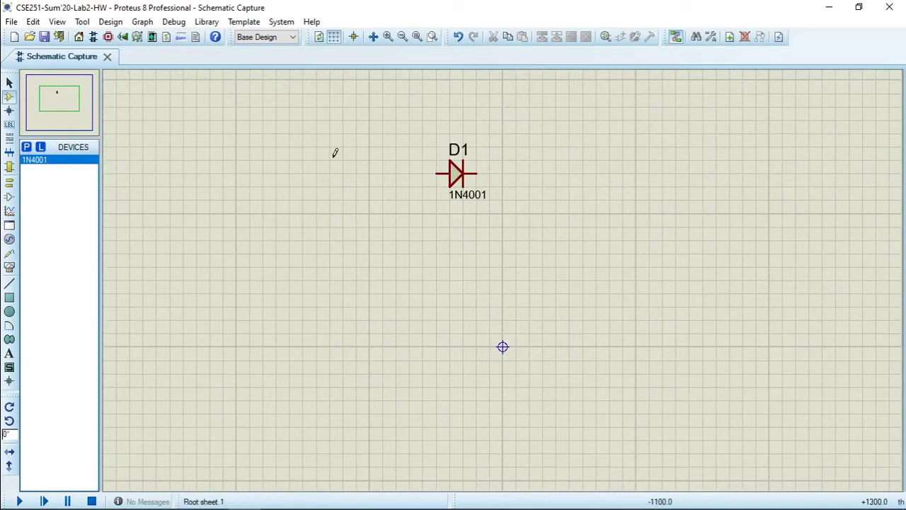
pyautogui.click(27, 147)
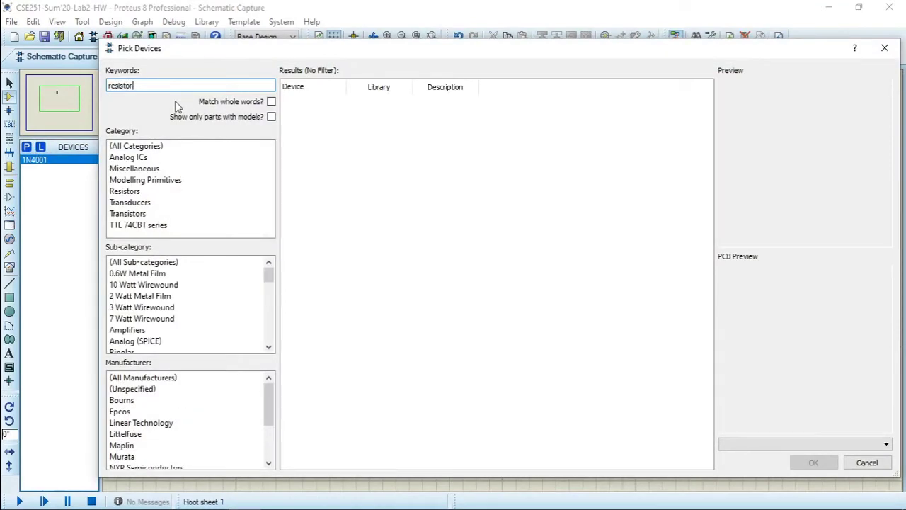
pyautogui.click(125, 191)
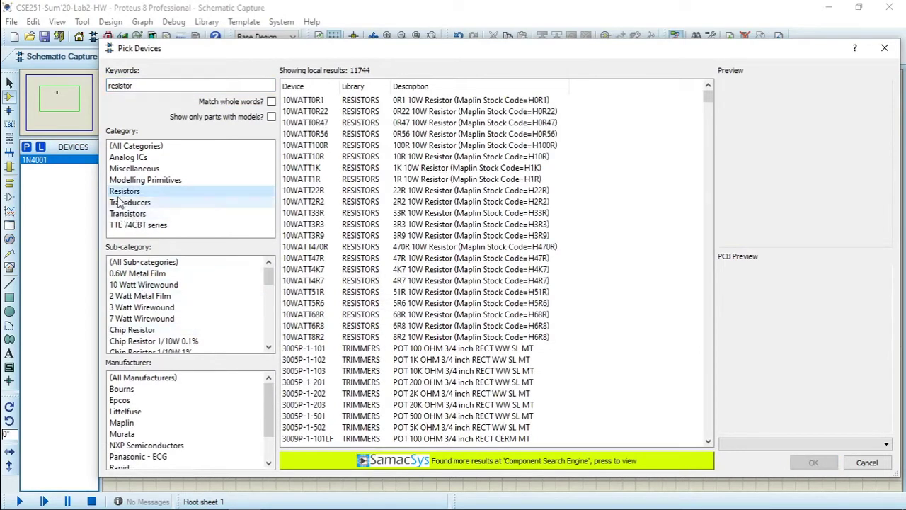
pyautogui.click(268, 300)
pyautogui.moveTo(267, 300); pyautogui.dragTo(286, 343)
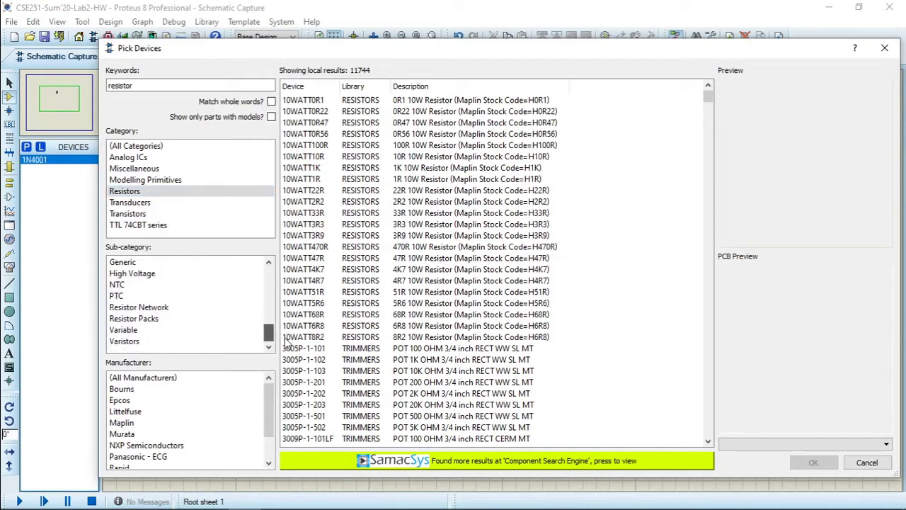
pyautogui.click(123, 263)
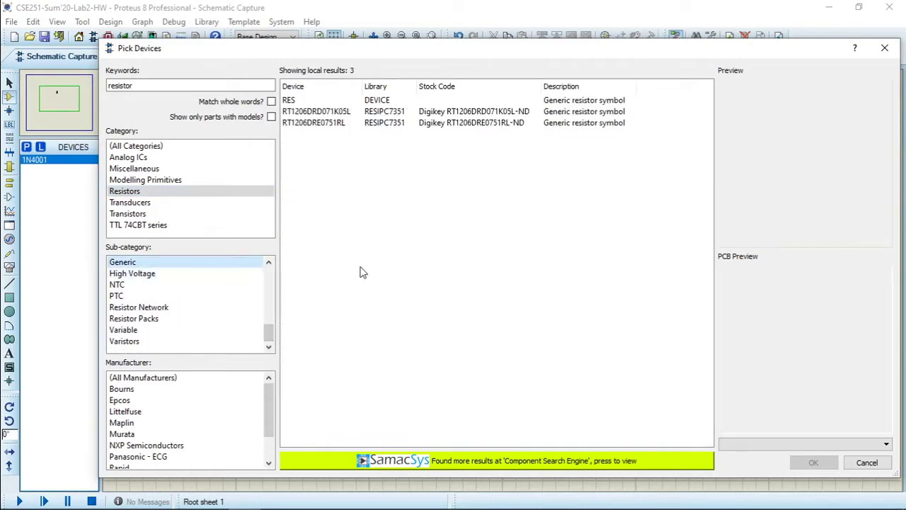
pyautogui.click(292, 102)
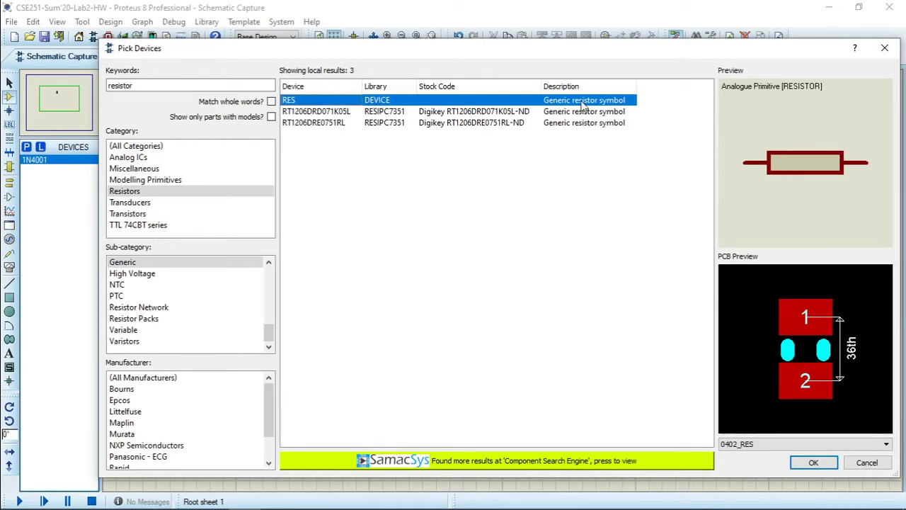
pyautogui.click(811, 464)
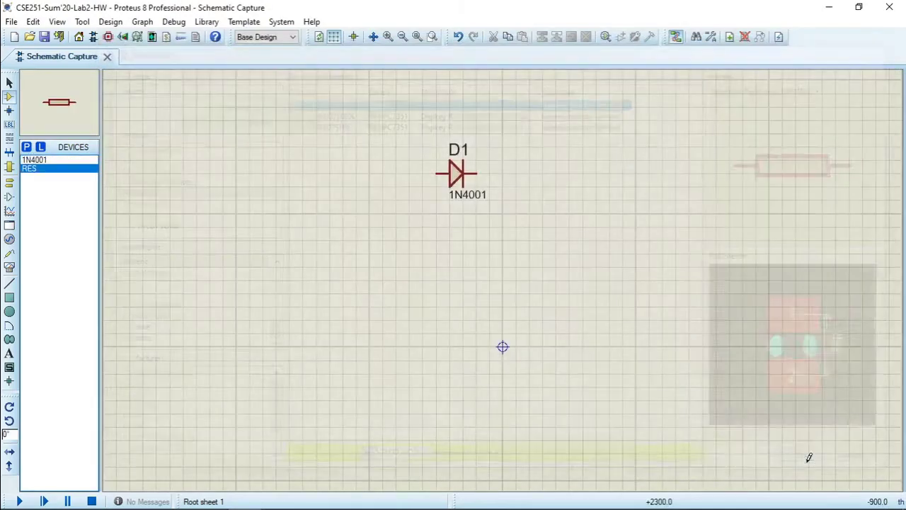
# Place one RES resistor to the lower right of the diode and rotate it clockwise to stand vertically.
pyautogui.click(552, 235)
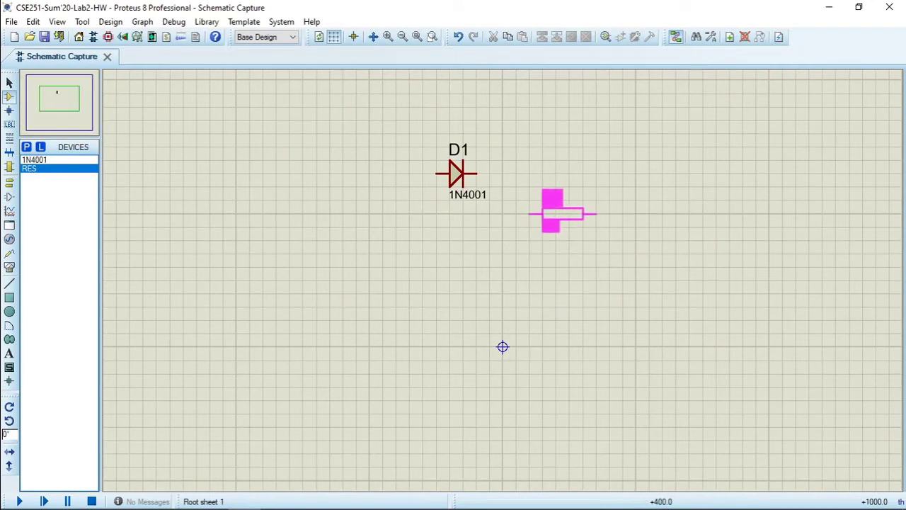
pyautogui.click(563, 227)
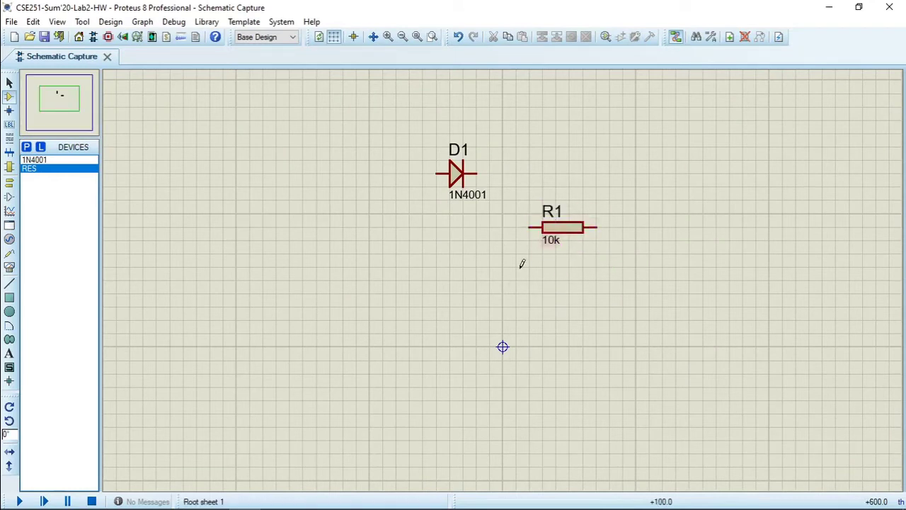
pyautogui.rightClick(572, 233)
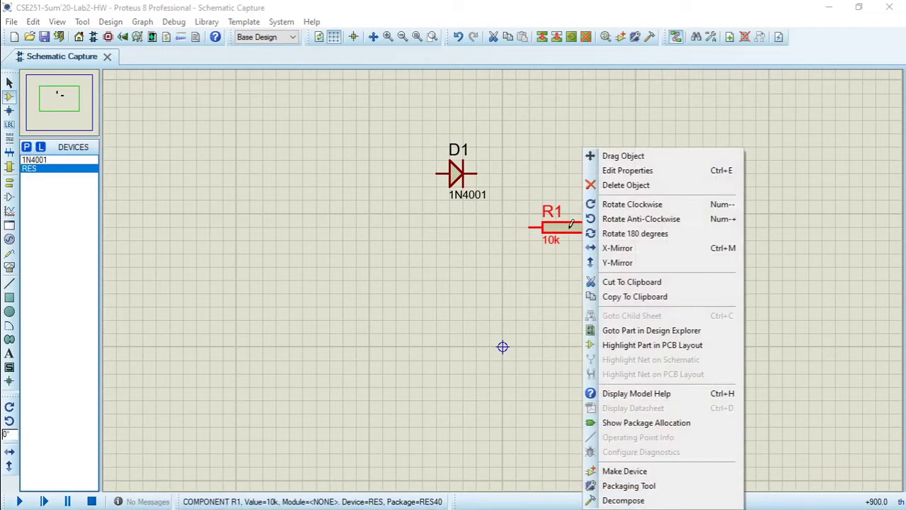
pyautogui.click(621, 207)
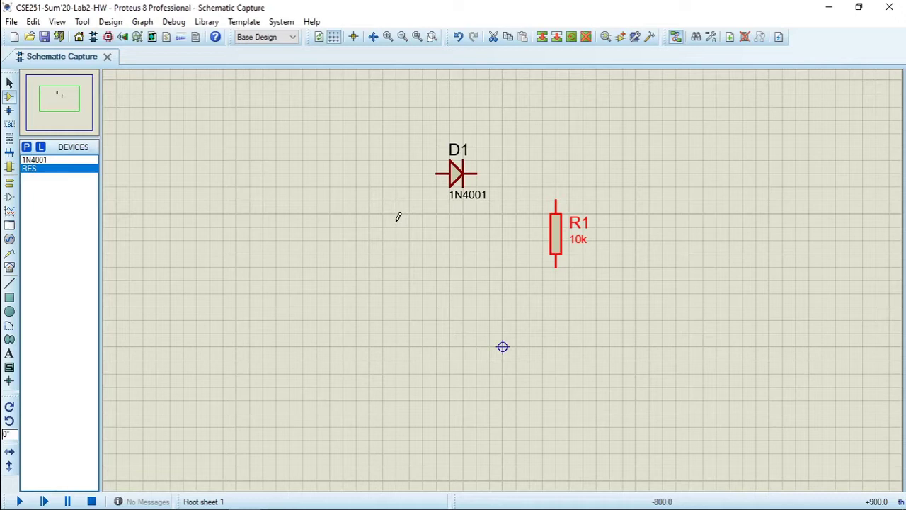
# Search the parts library for "source", pick the VSINE sine wave AC voltage source from Sources, and place one to the lower left of the diode.
pyautogui.click(27, 147)
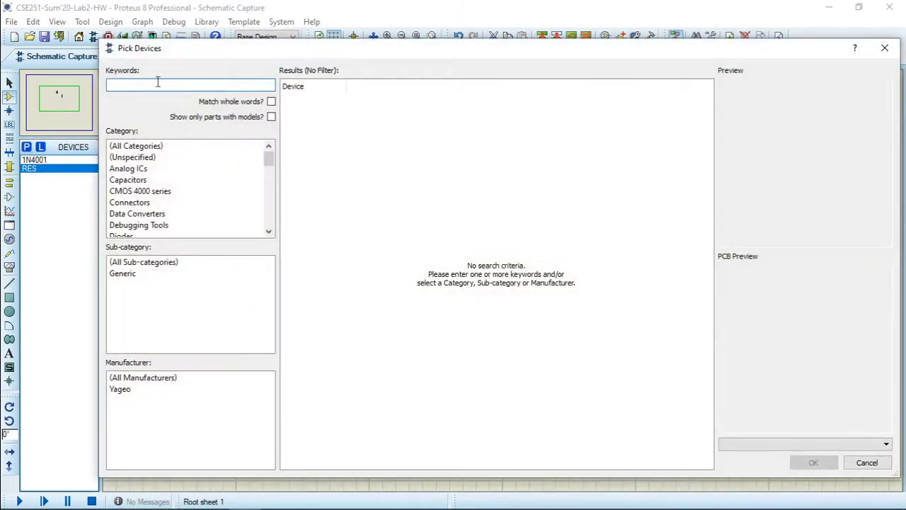
pyautogui.write('sou')
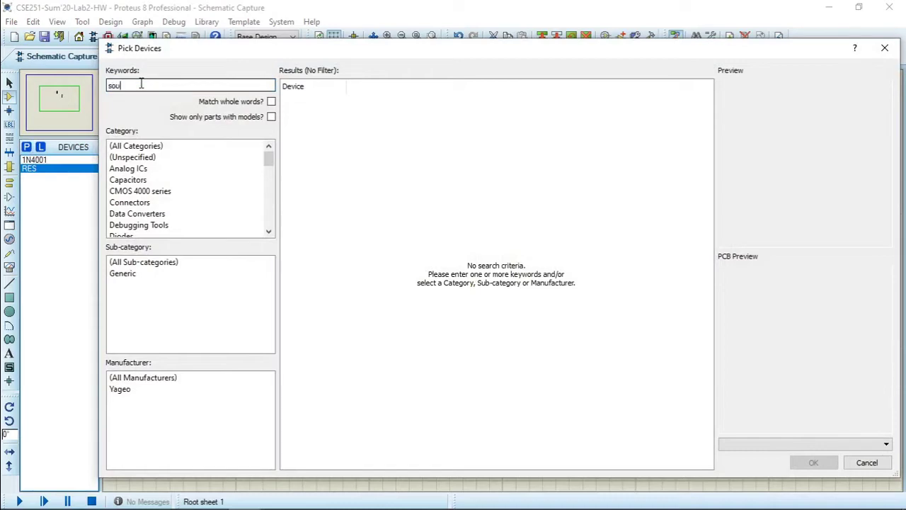
pyautogui.write('rce')
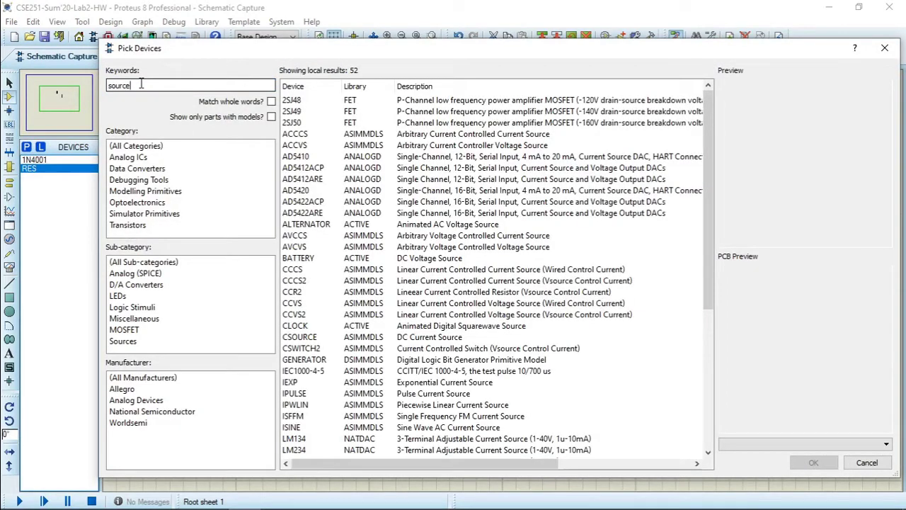
pyautogui.click(124, 341)
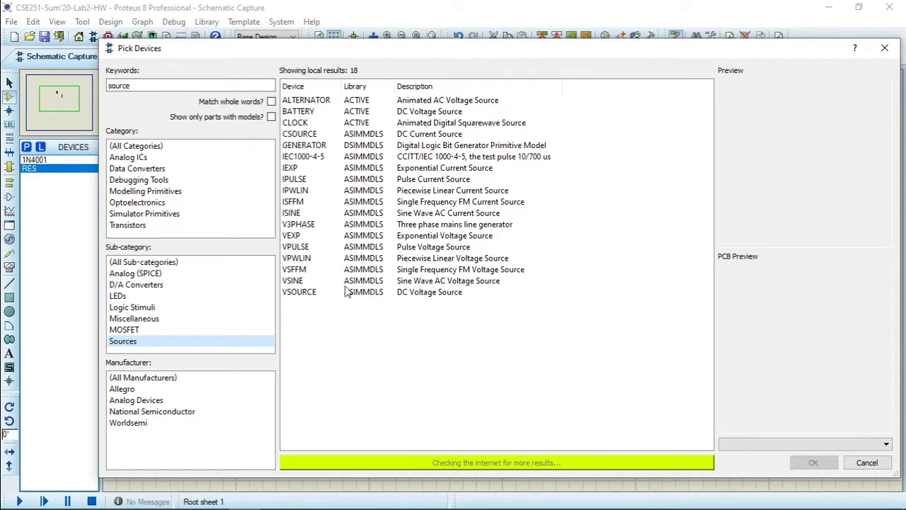
pyautogui.click(294, 282)
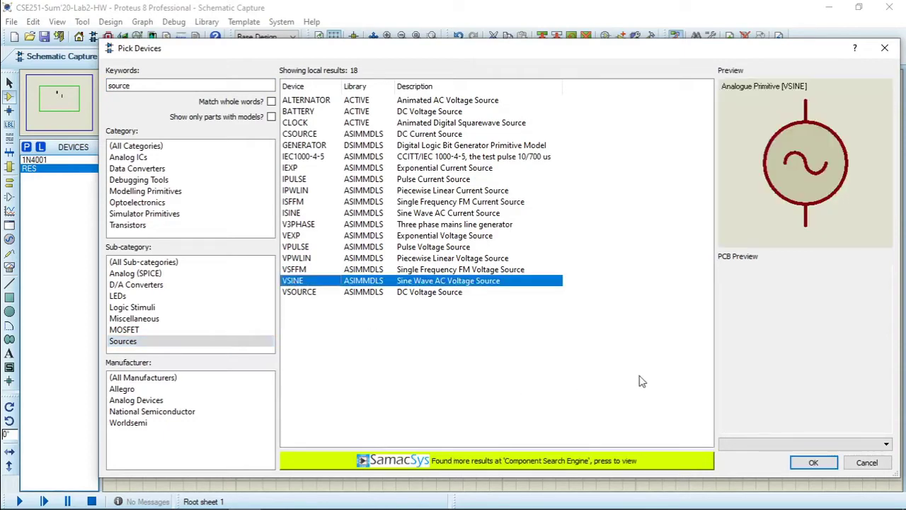
pyautogui.click(814, 462)
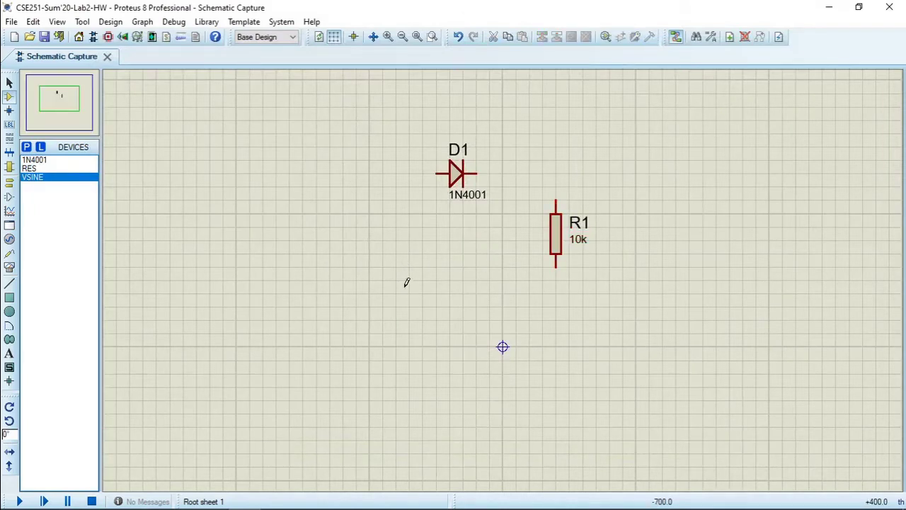
pyautogui.click(352, 249)
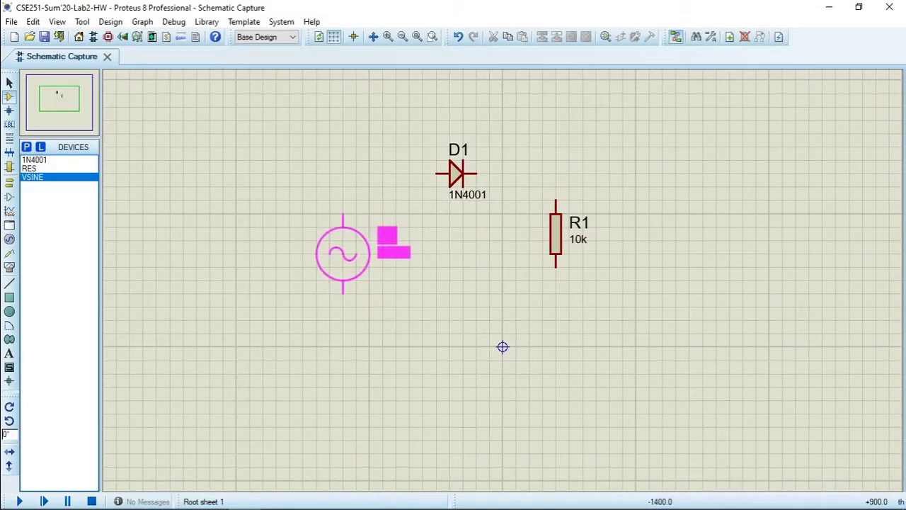
pyautogui.click(356, 253)
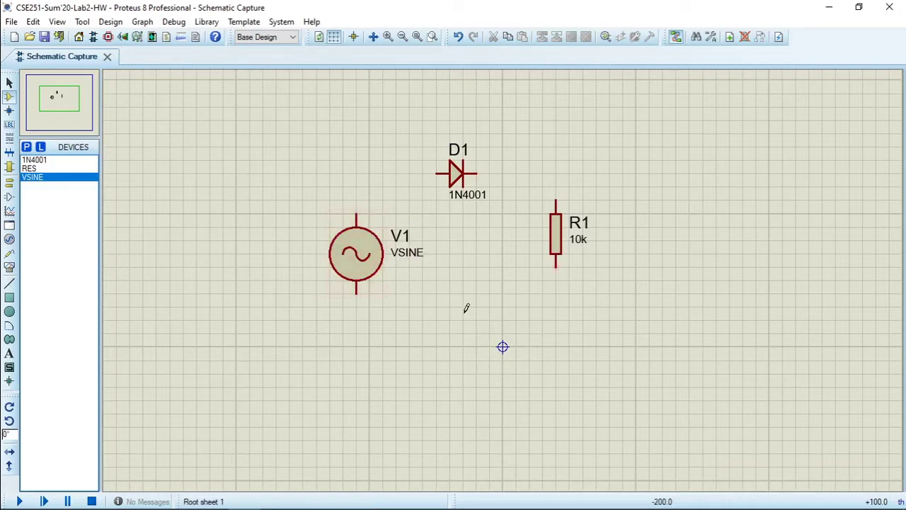
# Wire the source, diode and resistor into a closed series loop, with the source's upper pin feeding the diode's anode.
pyautogui.click(356, 211)
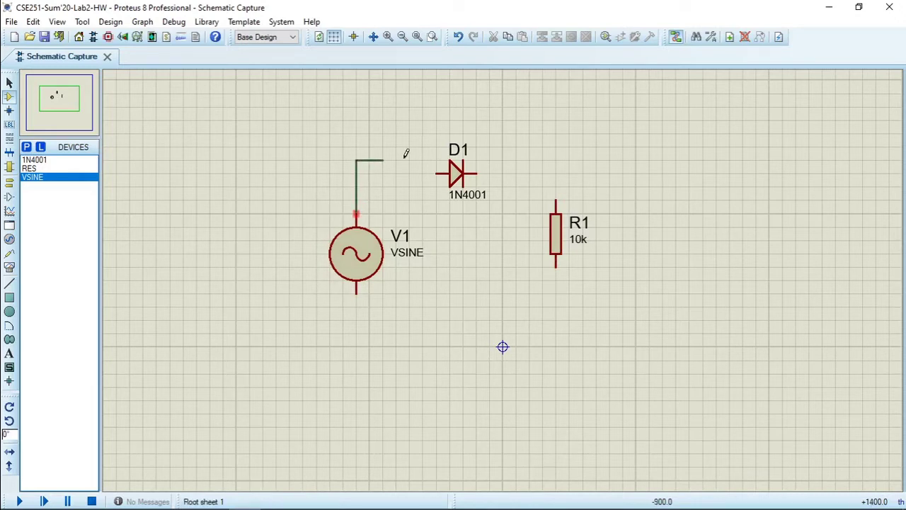
pyautogui.click(437, 173)
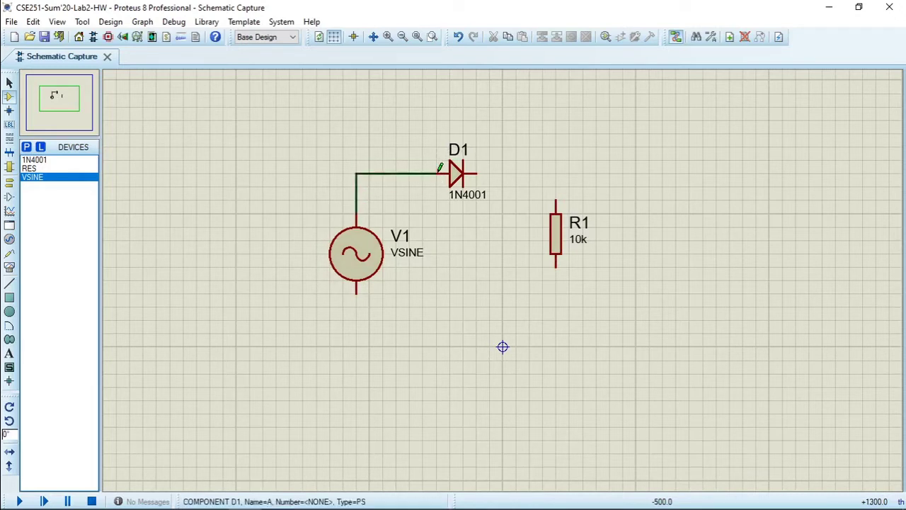
pyautogui.click(476, 173)
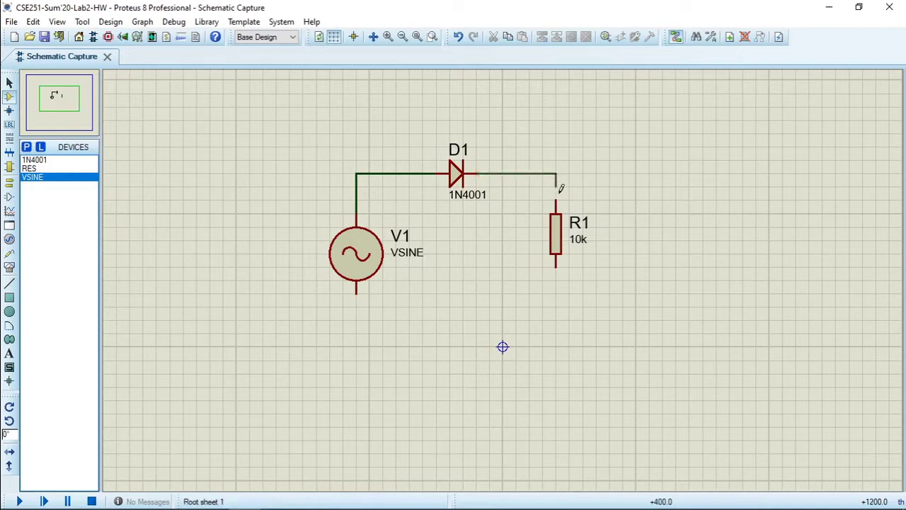
pyautogui.click(556, 200)
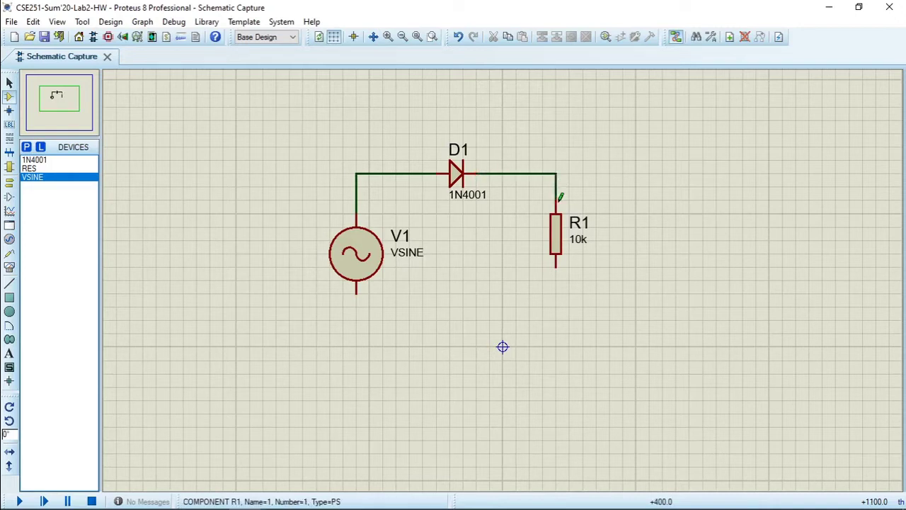
pyautogui.click(556, 267)
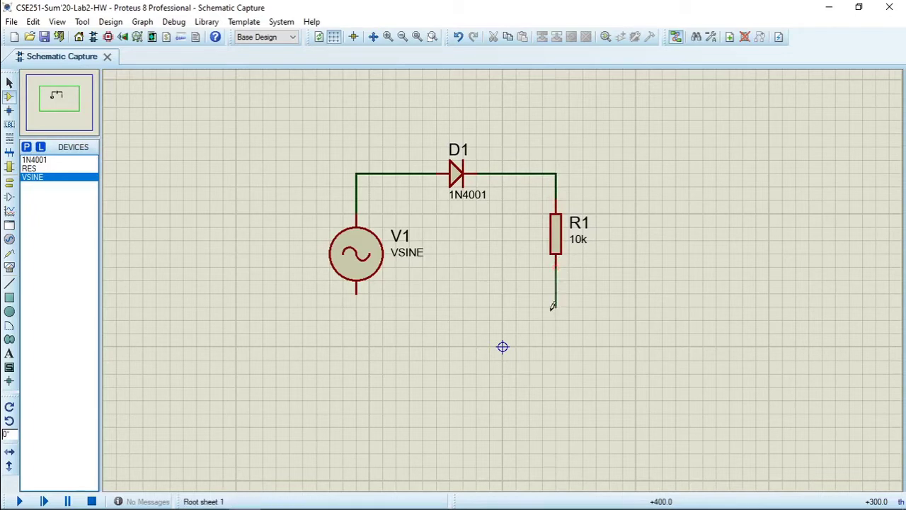
pyautogui.click(355, 294)
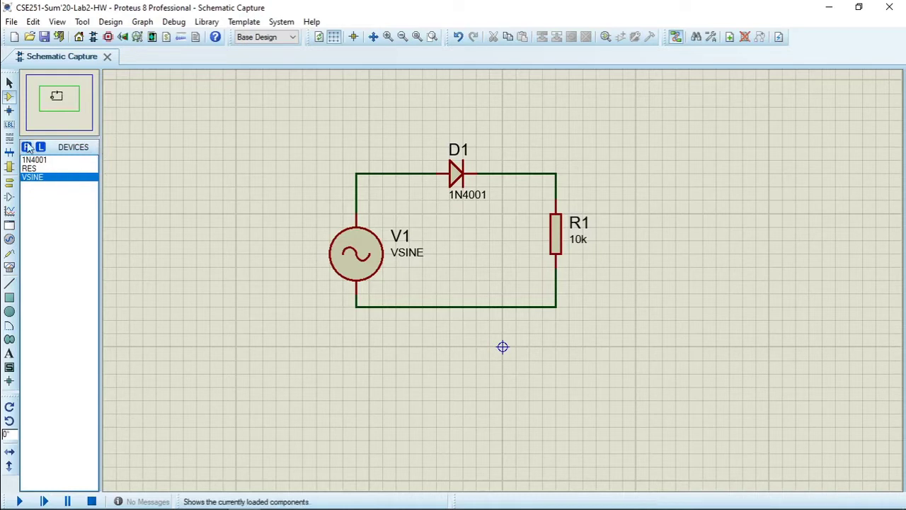
# Place a GROUND terminal at the lower right corner of the loop, below the resistor.
pyautogui.click(10, 181)
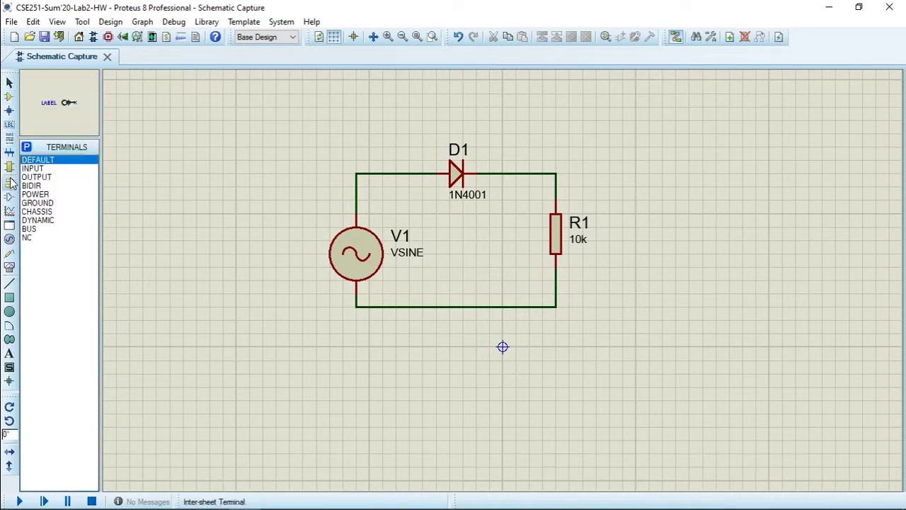
pyautogui.click(42, 203)
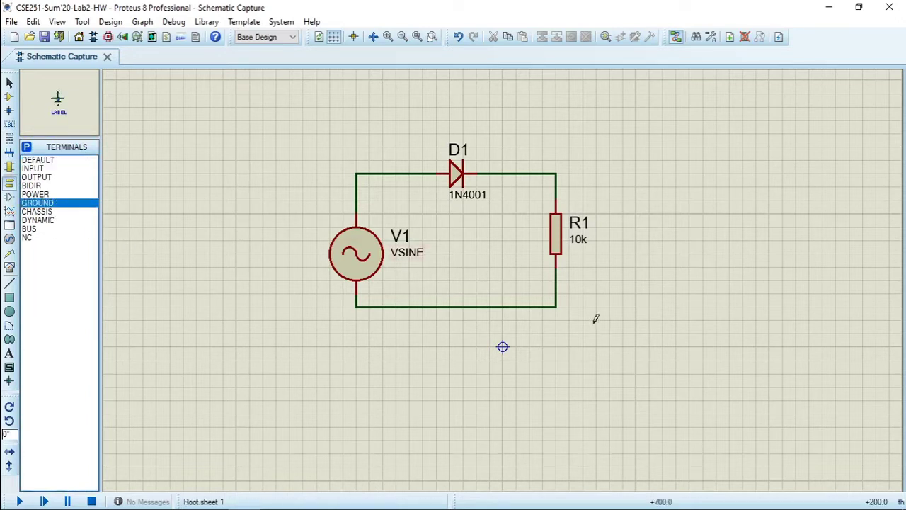
pyautogui.click(556, 315)
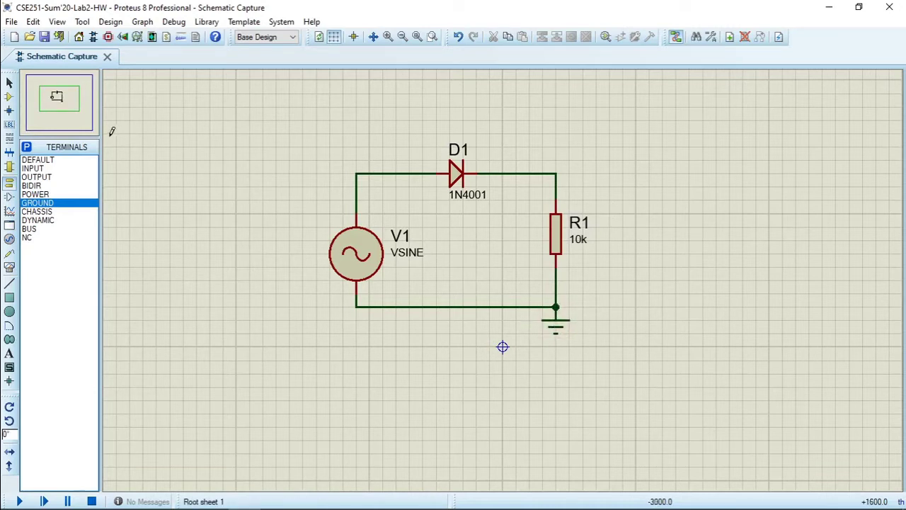
pyautogui.click(9, 83)
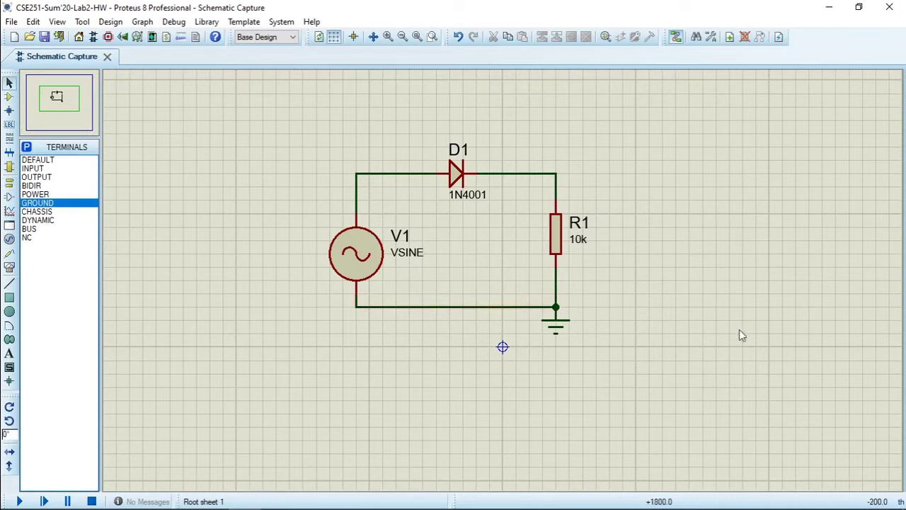
pyautogui.click(357, 255)
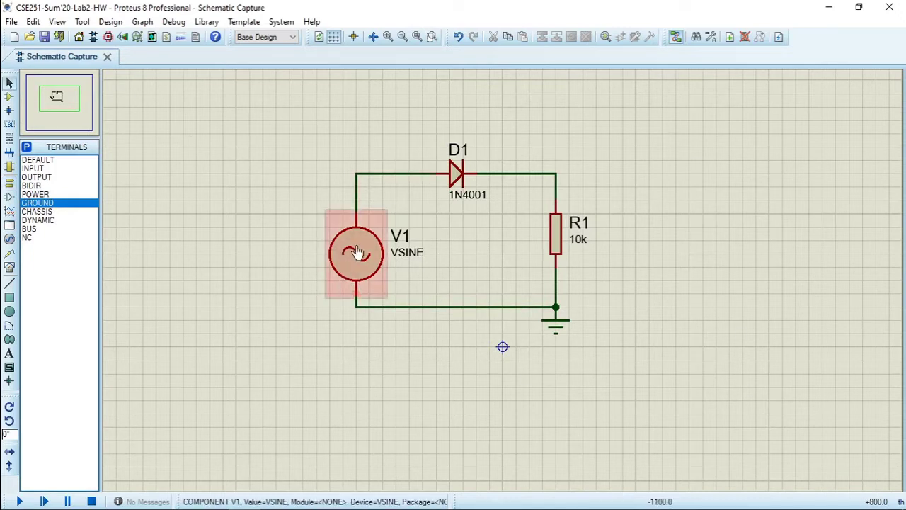
pyautogui.click(191, 196)
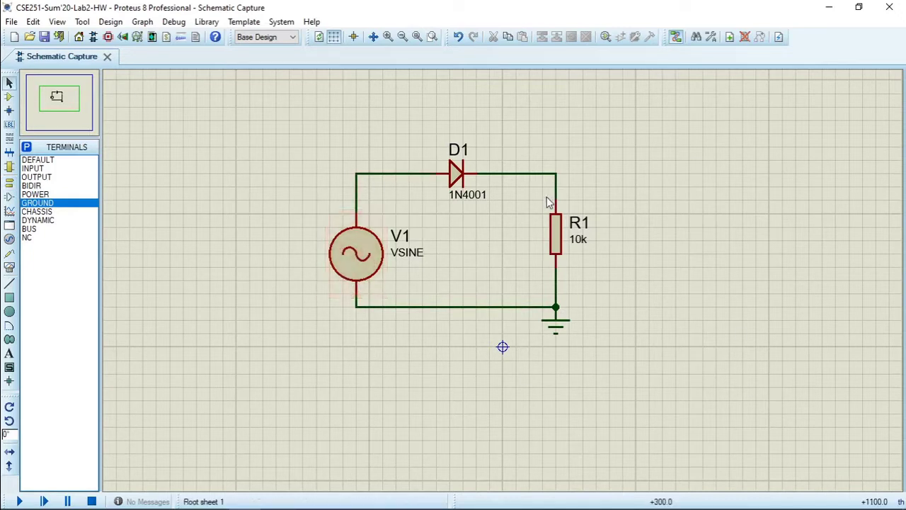
# Set the value of resistor R1 to 1k.
pyautogui.doubleClick(579, 240)
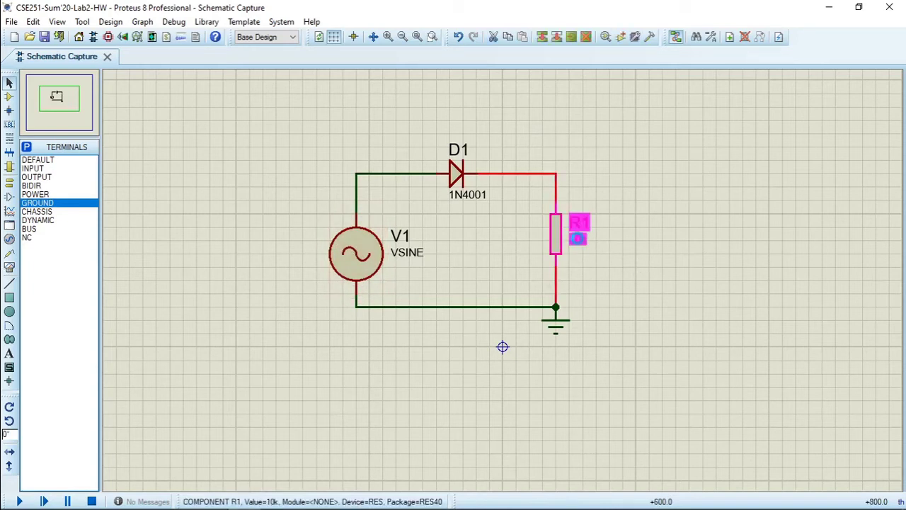
pyautogui.click(405, 147)
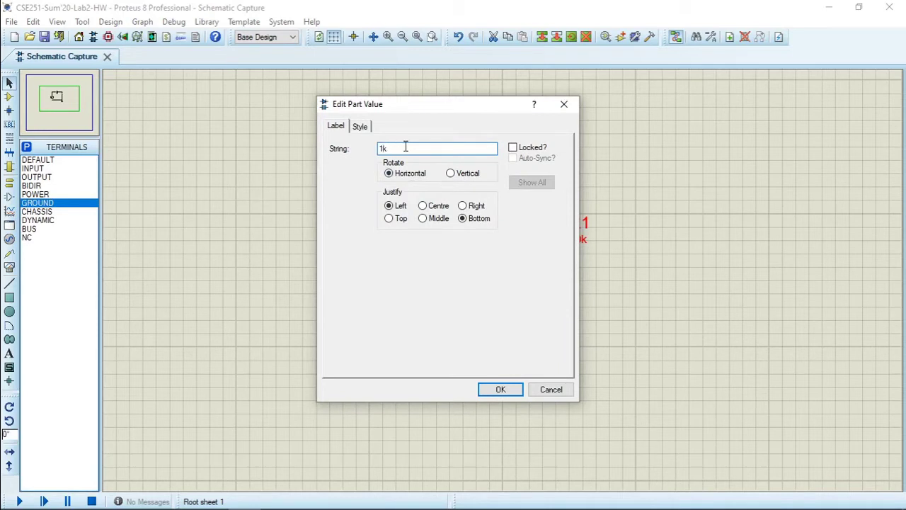
pyautogui.press('Return')
pyautogui.click(682, 198)
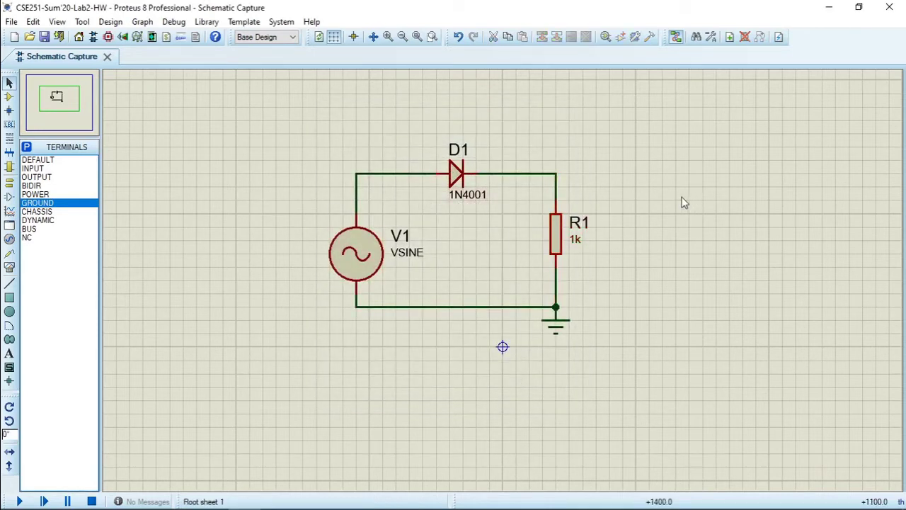
# Set the sine source V1's amplitude to 10 and its frequency to 100.
pyautogui.doubleClick(370, 257)
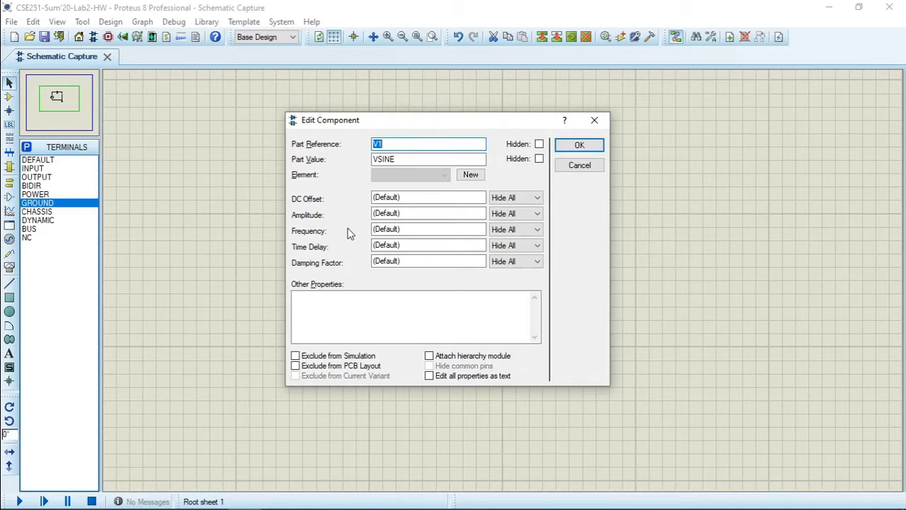
pyautogui.click(409, 215)
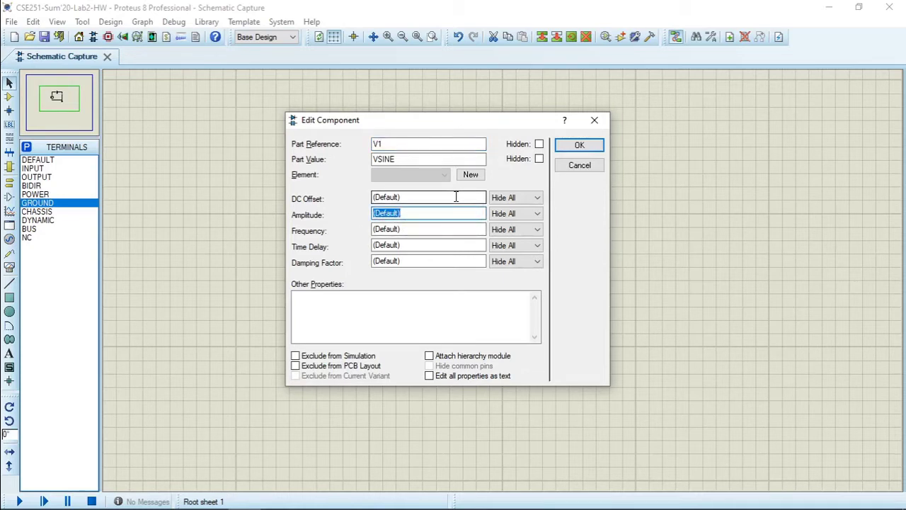
pyautogui.write('10')
pyautogui.click(424, 229)
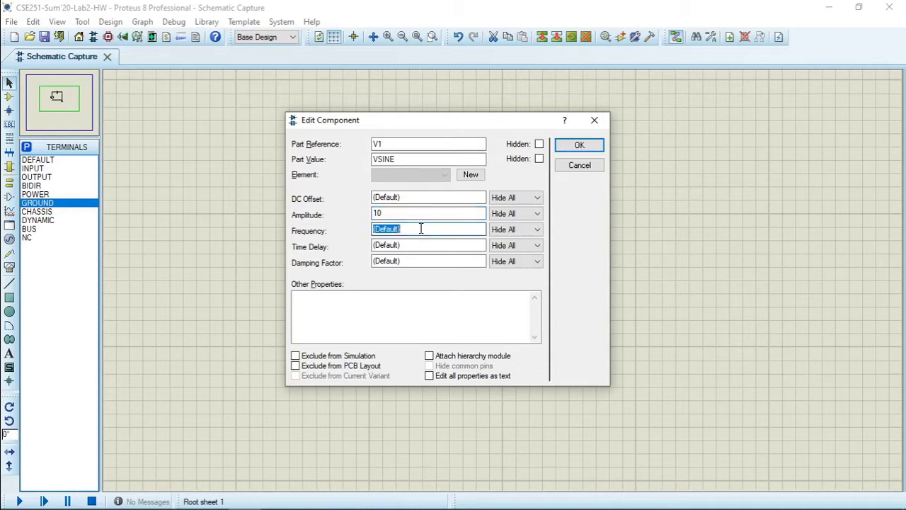
pyautogui.write('100')
# Set the visibility of V1's amplitude and frequency properties to Show All and apply the component changes.
pyautogui.click(527, 215)
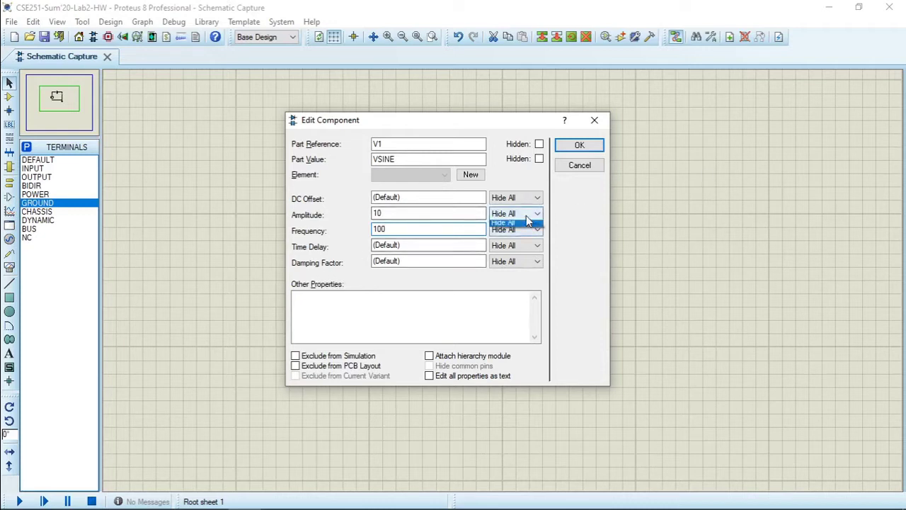
pyautogui.click(518, 228)
pyautogui.click(536, 230)
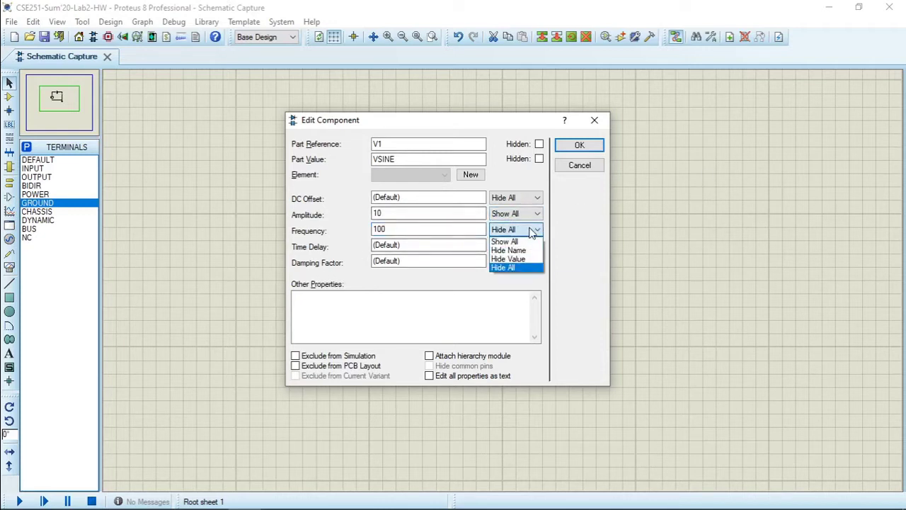
pyautogui.click(507, 250)
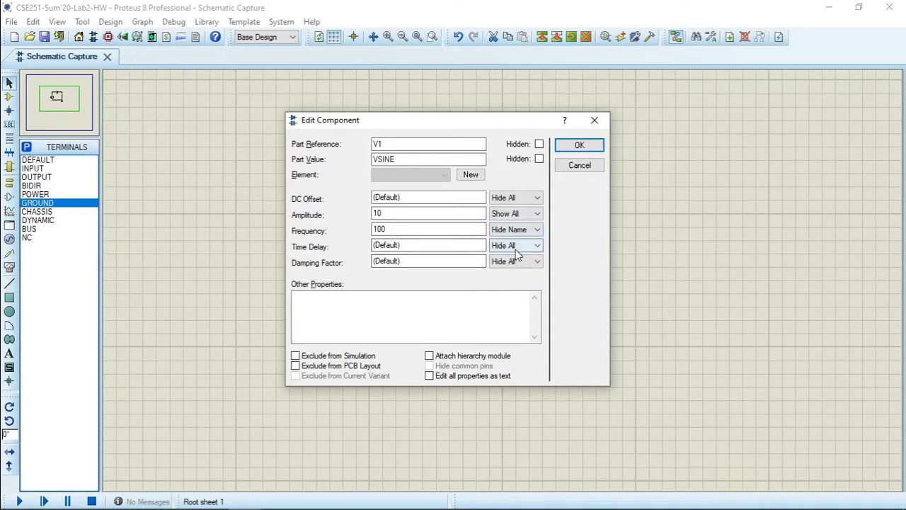
pyautogui.click(505, 230)
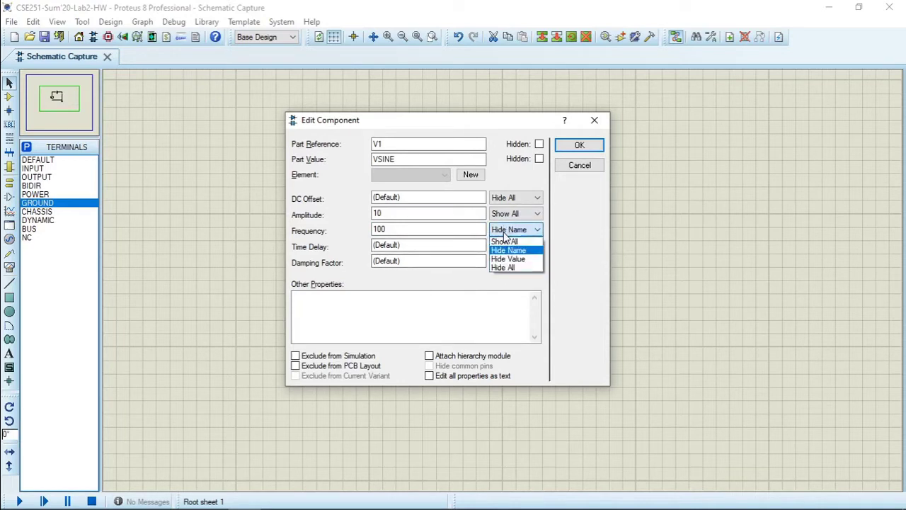
pyautogui.click(505, 241)
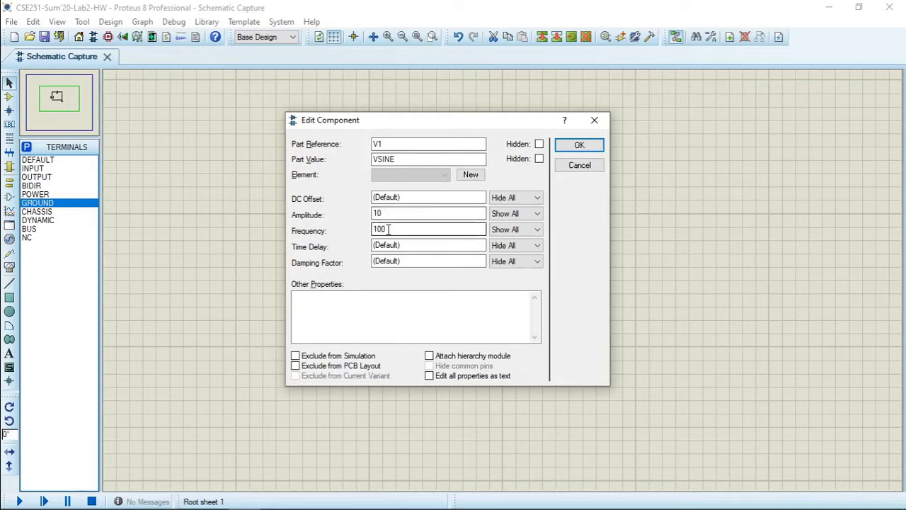
pyautogui.click(572, 146)
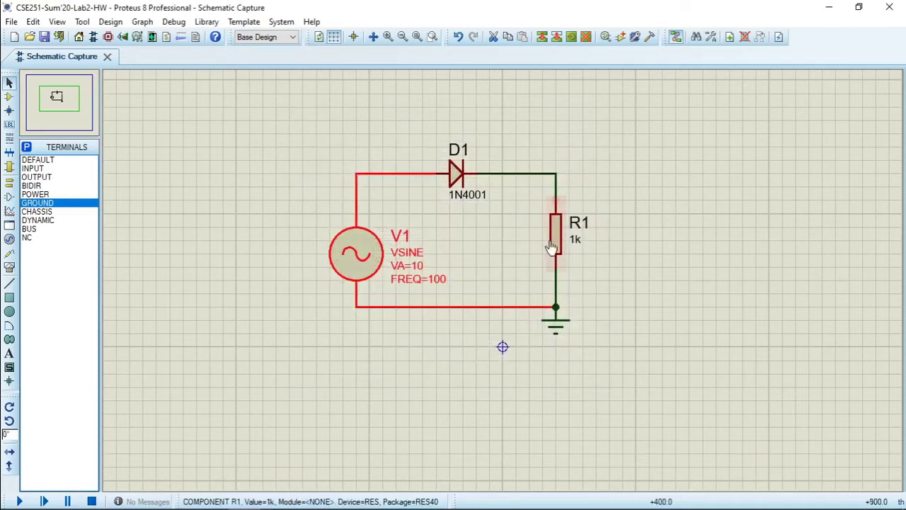
pyautogui.click(298, 325)
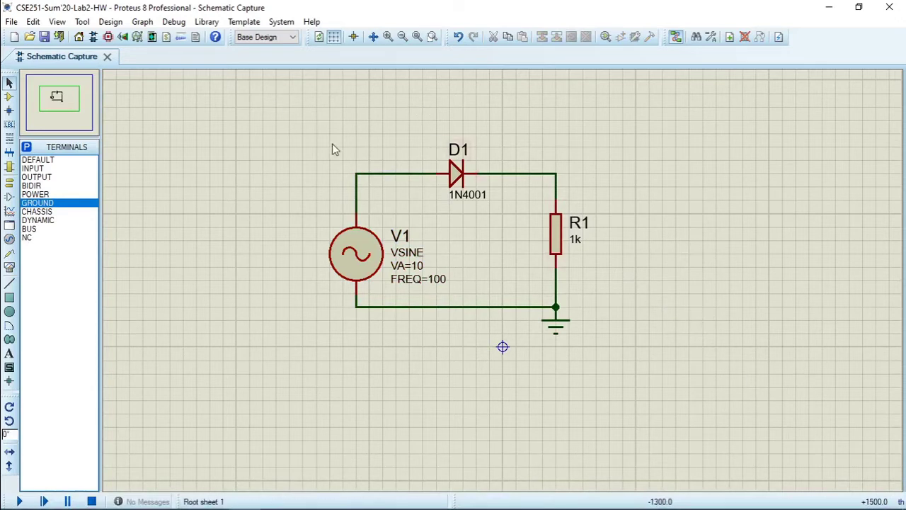
# Select the whole circuit and move it toward the left side of the sheet, slightly lower than before.
pyautogui.moveTo(303, 147); pyautogui.dragTo(689, 386)
pyautogui.moveTo(467, 220); pyautogui.dragTo(330, 232)
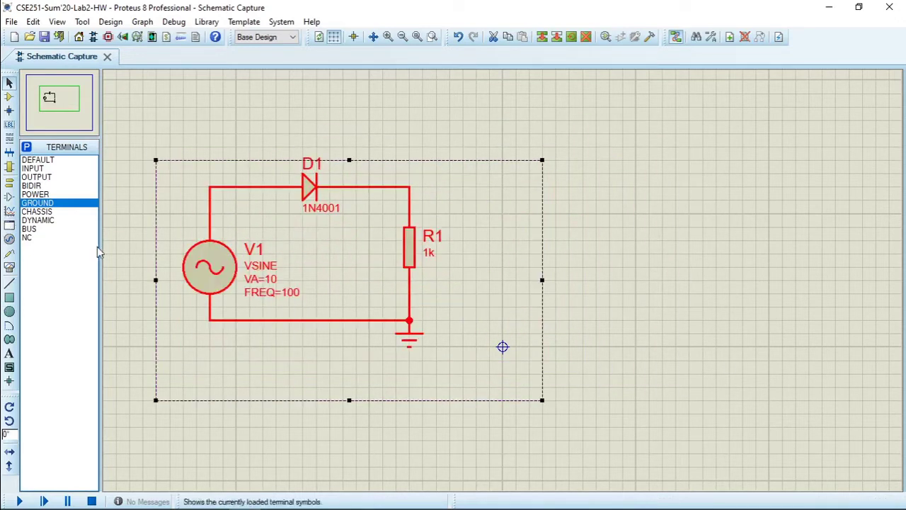
pyautogui.click(128, 116)
pyautogui.moveTo(117, 147); pyautogui.dragTo(520, 444)
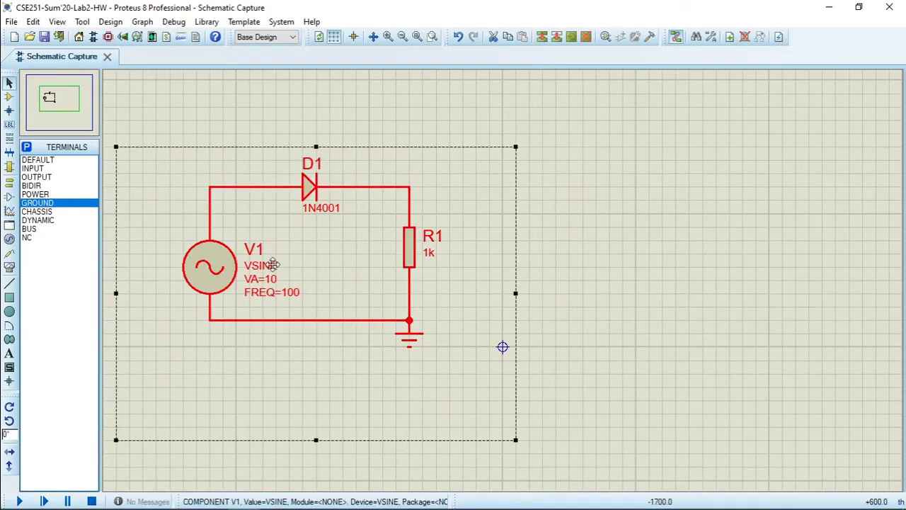
pyautogui.moveTo(340, 264); pyautogui.dragTo(344, 262)
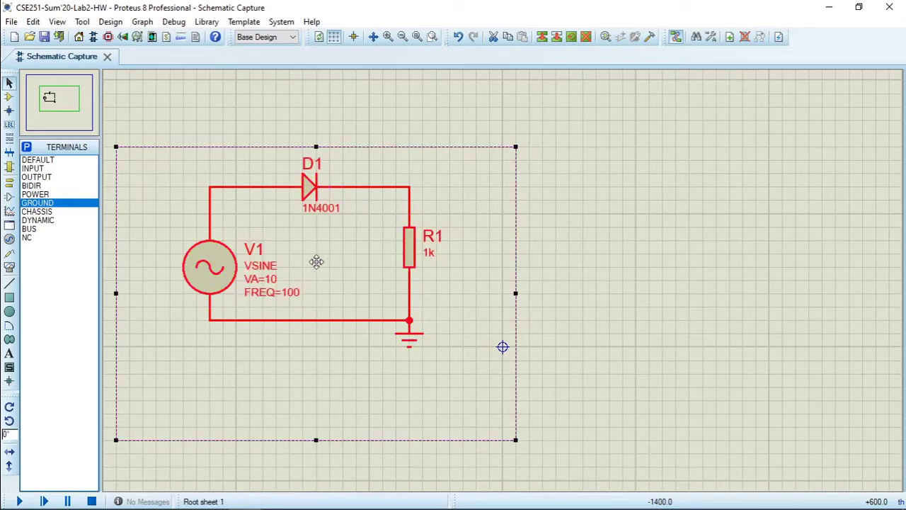
pyautogui.click(713, 389)
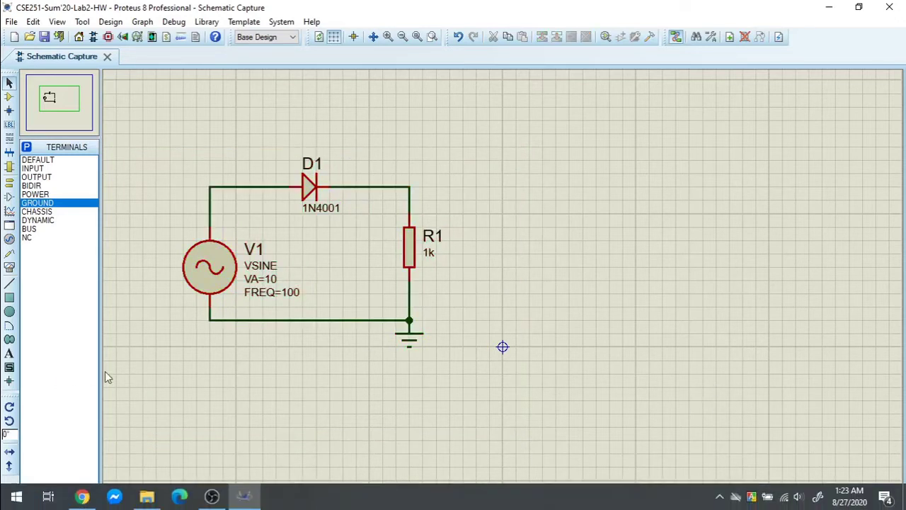